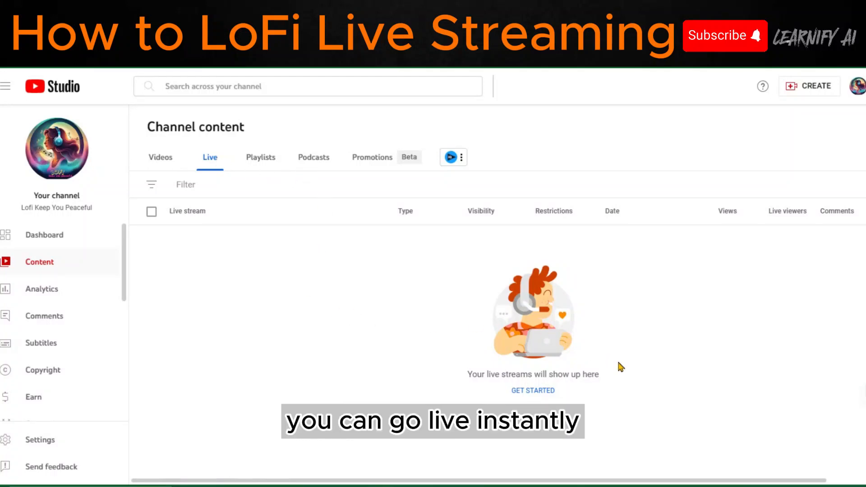
# - Start setting up a live stream for right now that uses streaming software
pyautogui.click(810, 90)
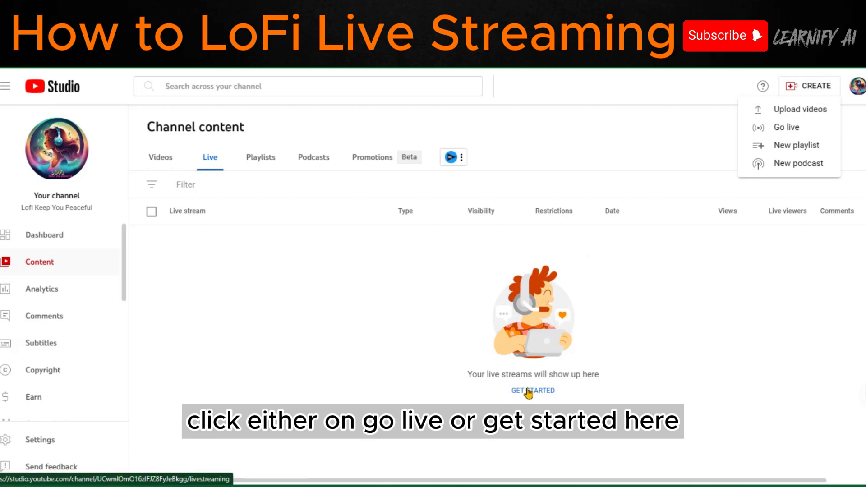
pyautogui.click(529, 391)
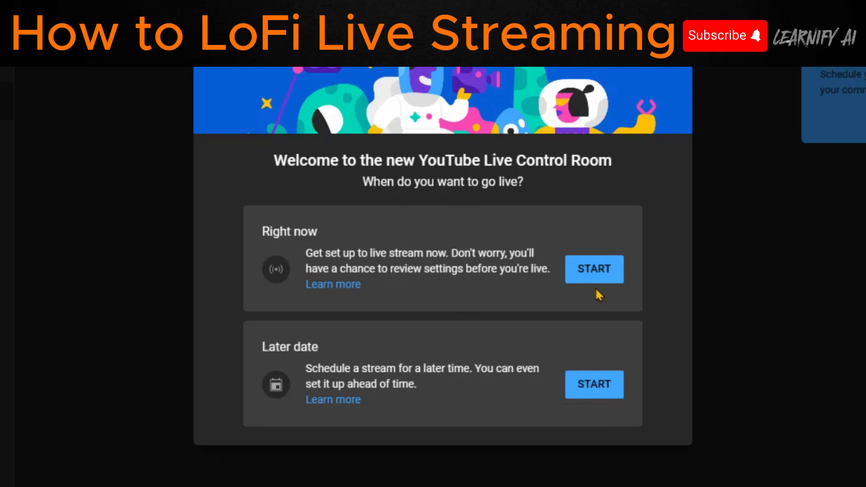
pyautogui.click(591, 276)
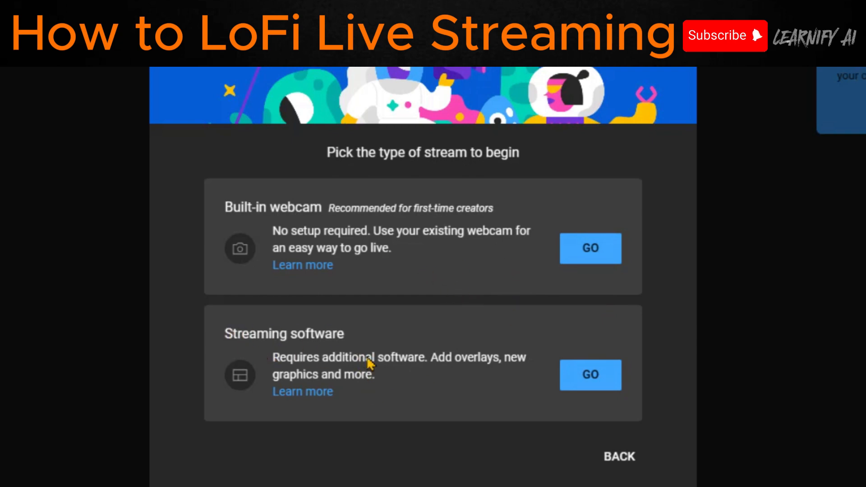
pyautogui.click(570, 381)
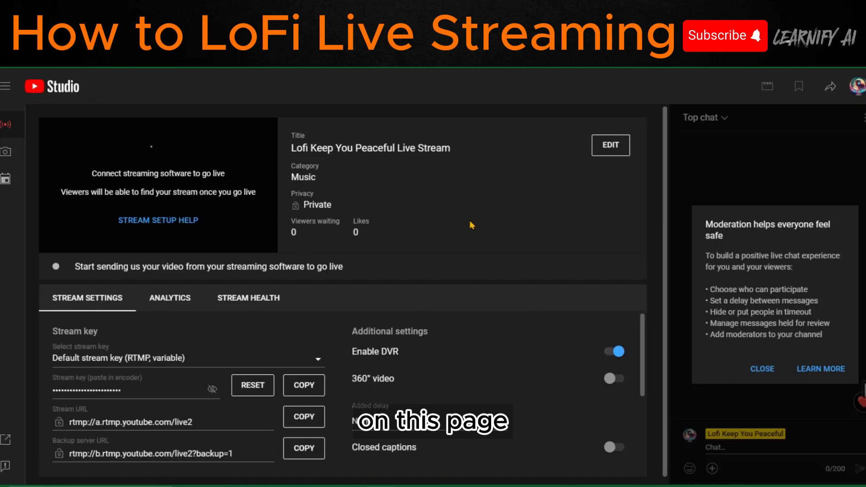
# - Edit the stream's settings and clear the default title and description
pyautogui.click(607, 154)
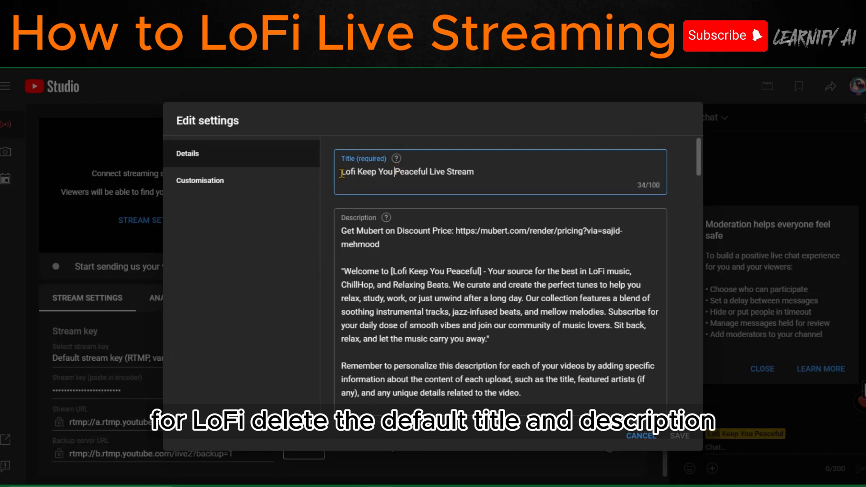
pyautogui.hotkey('ctrl', 'a')
pyautogui.press('BackSpace')
pyautogui.press('Tab')
pyautogui.hotkey('ctrl', 'a')
pyautogui.press('BackSpace')
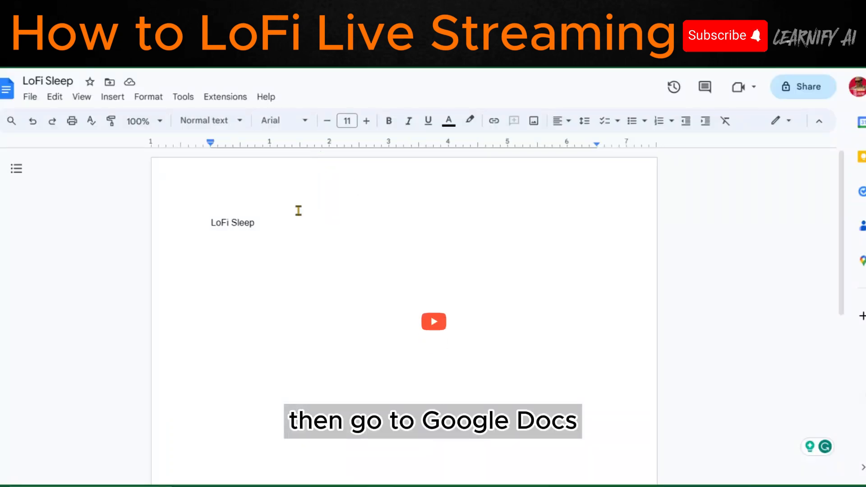
# - Copy "LoFi Sleep" from the Google Docs document and generate video tags for it in RapidTags
pyautogui.moveTo(209, 225); pyautogui.dragTo(304, 220)
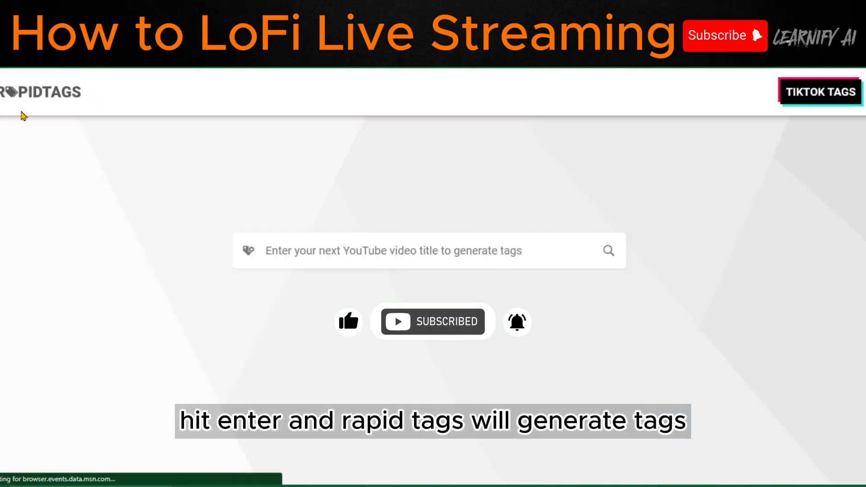
pyautogui.write('LoFi Sleep')
pyautogui.click(608, 145)
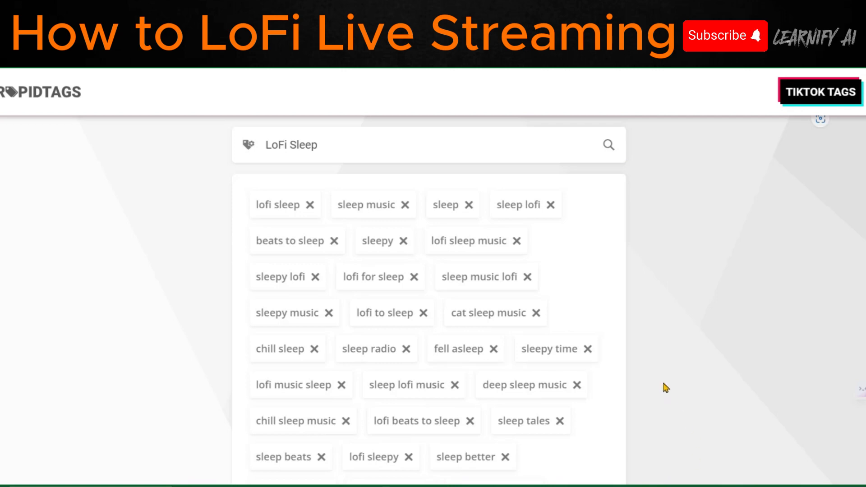
# - Copy all generated tags and paste them below the "LoFi Sleep" line in the Google Docs document
pyautogui.scroll(-3, 666, 388)
pyautogui.click(251, 460)
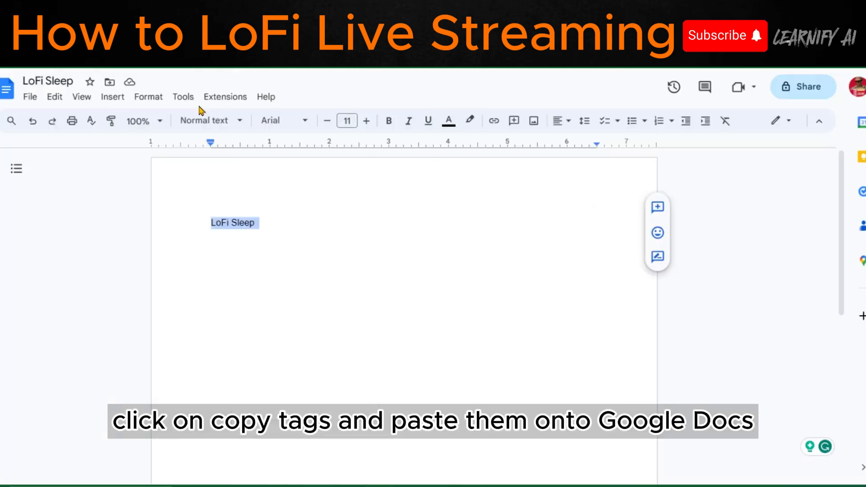
pyautogui.click(232, 256)
pyautogui.write('lofi sleep,sleep music,sleep,sleep lofi,beats to sleep,sleepy,lofi sleep music,sleepy lofi,lofi for sleep,sleep music lofi,sleepy music,lofi to sleep,cat sleep music,chill sleep,sleep radio,fell asleep,sleepy time,lofi music sleep,sleep lofi music,deep sleep music,chill sleep music,lofi beats to sleep,sleep tales,sleep beats,lofi sleepy,sleep better,sleepy radio,sleepy beats,music to sleep,chillhop sleep,sleep and chill')
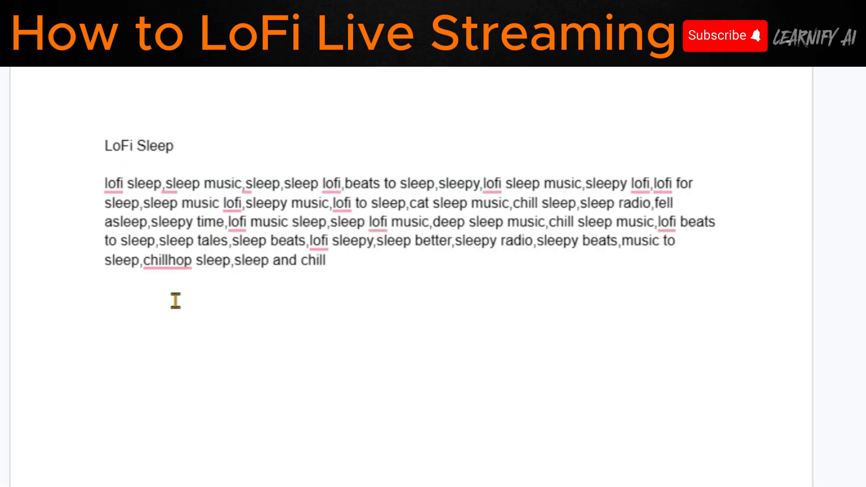
# - Write the draft title "LoFi Music Beats to Sleep" below the tag list
pyautogui.write('LoFi Sleep Music Beats to sleep')
pyautogui.press('Left')
pyautogui.press('Left')
pyautogui.press('Left')
pyautogui.press('Left')
pyautogui.press('BackSpace')
pyautogui.write('S')
pyautogui.press('Left')
pyautogui.press('Left')
pyautogui.press('Left')
pyautogui.press('Left')
pyautogui.press('Left')
pyautogui.press('Left')
pyautogui.press('Left')
pyautogui.press('Left')
pyautogui.press('Left')
pyautogui.press('Left')
pyautogui.press('Left')
pyautogui.press('Left')
pyautogui.press('Left')
pyautogui.press('Left')
pyautogui.press('Left')
pyautogui.press('Left')
pyautogui.press('BackSpace')
pyautogui.press('BackSpace')
pyautogui.press('BackSpace')
pyautogui.press('BackSpace')
pyautogui.press('BackSpace')
pyautogui.press('BackSpace')
pyautogui.press('Right')
pyautogui.press('Right')
pyautogui.press('Right')
pyautogui.press('Right')
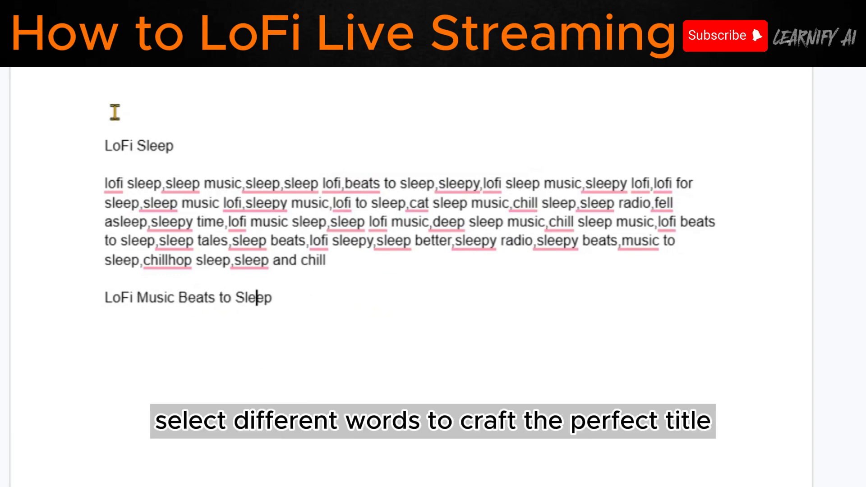
# - Extend the draft title to "LoFi Music Beats to Chill Fell aSleep Better and Chill"
pyautogui.click(237, 295)
pyautogui.write('Chill Fell a')
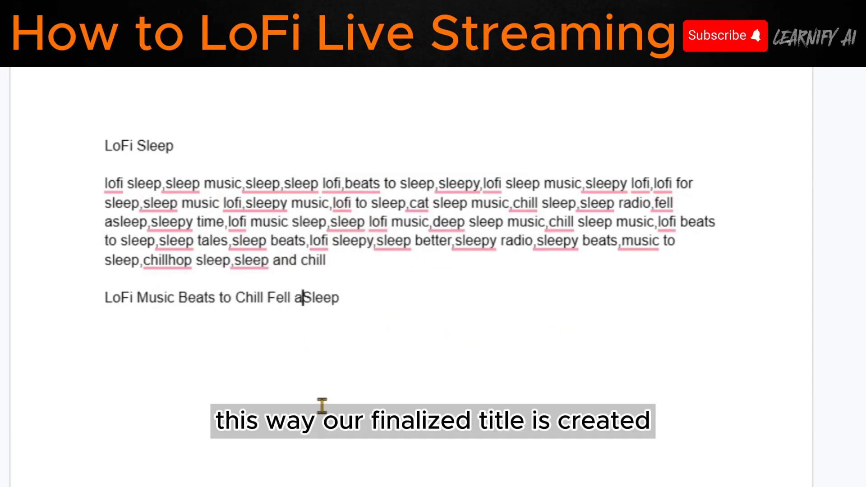
pyautogui.write(' and Chill')
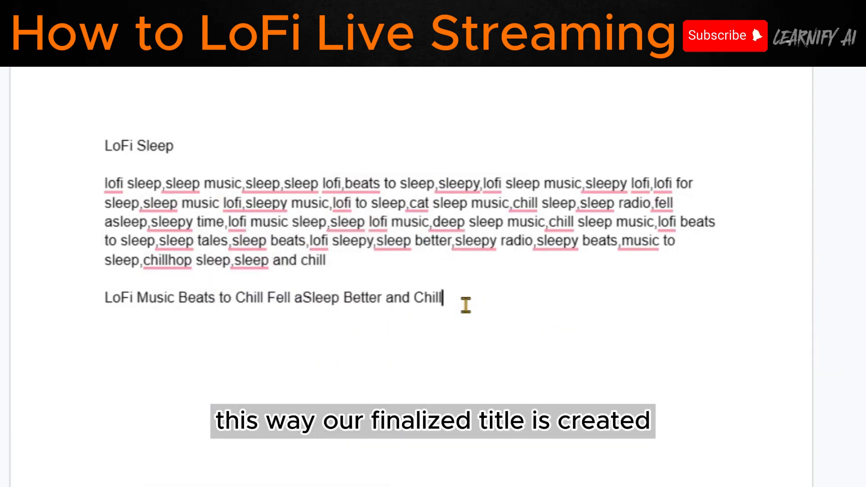
# - Delete the word "Chill" before "Fell" in the draft title
pyautogui.click(264, 298)
pyautogui.press('BackSpace')
pyautogui.press('BackSpace')
pyautogui.press('BackSpace')
pyautogui.press('BackSpace')
pyautogui.press('BackSpace')
pyautogui.press('BackSpace')
# - Use the word "chillhop" from the tag list to make the draft title end in "Chillhop"
pyautogui.click(455, 302)
pyautogui.moveTo(140, 261); pyautogui.dragTo(200, 262)
pyautogui.hotkey('ctrl', 'c')
pyautogui.click(526, 294)
pyautogui.hotkey('ctrl', 'v')
pyautogui.hotkey('ctrl', 'z')
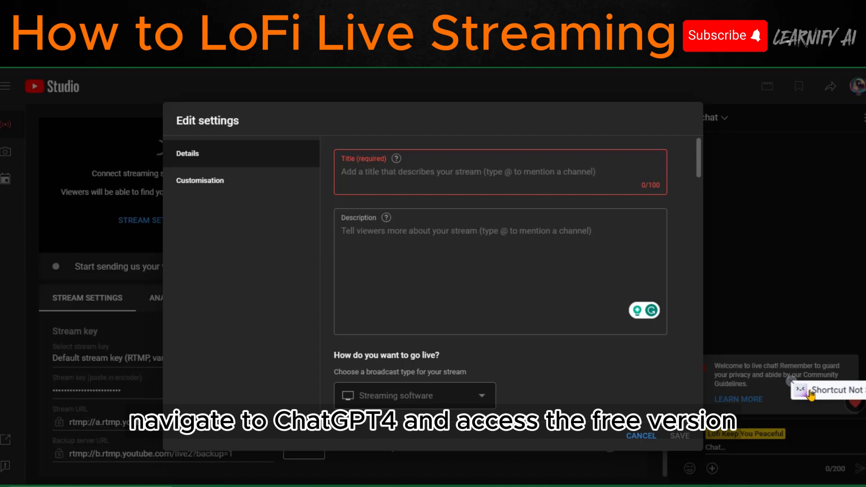
# - Open the Merlin chat over the stream settings and paste the SEO-optimized YouTube description prompt template
pyautogui.click(811, 393)
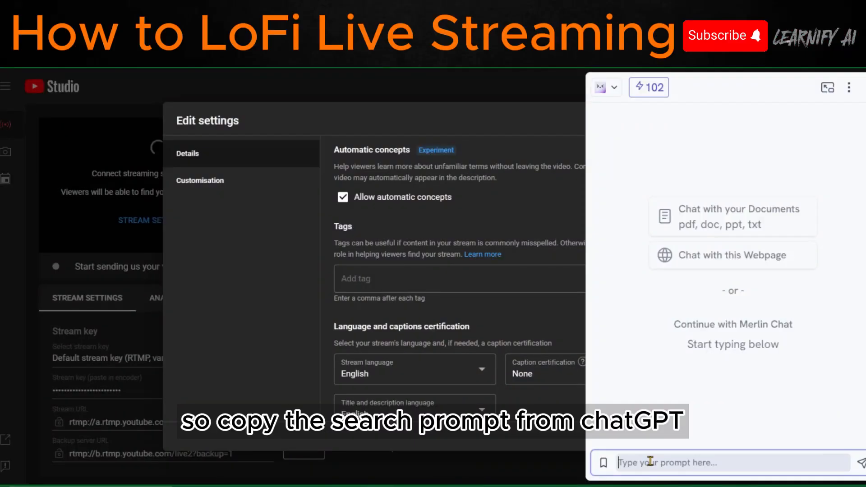
pyautogui.hotkey('ctrl', 'v')
pyautogui.scroll(2, 711, 447)
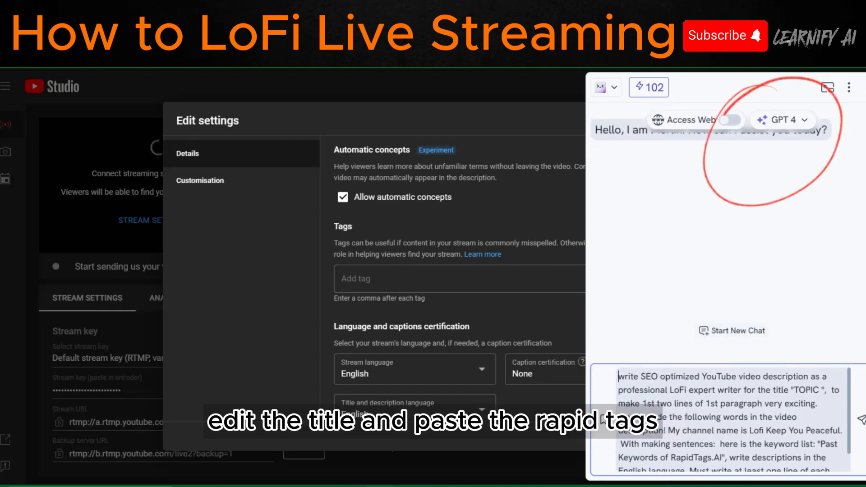
# - Replace the "TOPIC" placeholder in the prompt with "LoFi Music Beats to Fell aSleep Better and Chillhop"
pyautogui.hotkey('ctrl', 'shift', 'Right')
pyautogui.hotkey('ctrl', 'shift', 'Right')
pyautogui.hotkey('ctrl', 'shift', 'Right')
pyautogui.hotkey('ctrl', 'shift', 'Right')
pyautogui.hotkey('ctrl', 'shift', 'Right')
pyautogui.hotkey('ctrl', 'shift', 'Right')
pyautogui.hotkey('ctrl', 'shift', 'Right')
pyautogui.hotkey('ctrl', 'shift', 'Right')
pyautogui.hotkey('ctrl', 'shift', 'Right')
pyautogui.hotkey('ctrl', 'shift', 'Right')
pyautogui.hotkey('ctrl', 'shift', 'Right')
pyautogui.hotkey('shift', 'Right')
pyautogui.hotkey('shift', 'Right')
pyautogui.hotkey('shift', 'Right')
pyautogui.hotkey('shift', 'Right')
pyautogui.hotkey('shift', 'Right')
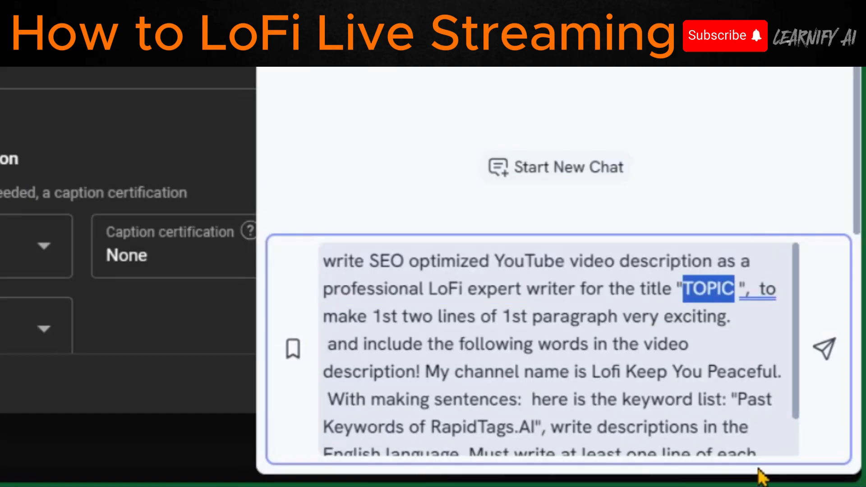
pyautogui.hotkey('ctrl', 'v')
# - Replace the "Past Keywords of RapidTags.AI" placeholder with the copied tags and send the prompt
pyautogui.scroll(-3, 499, 421)
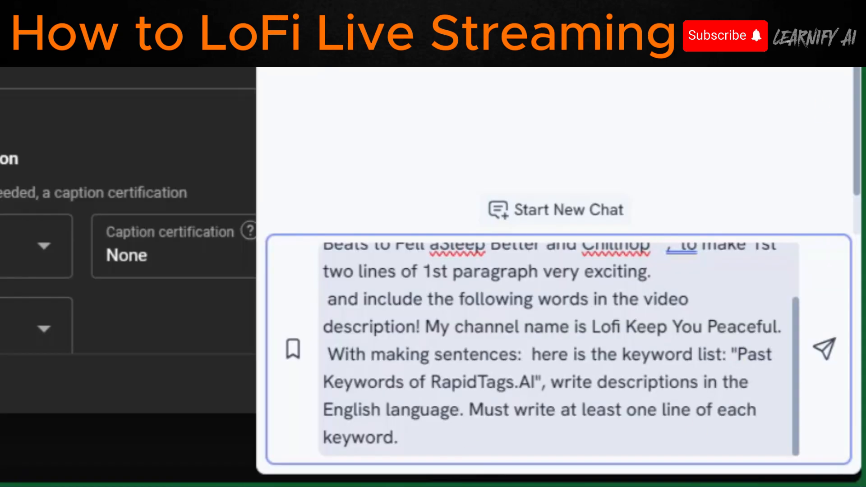
pyautogui.moveTo(738, 355); pyautogui.dragTo(536, 382)
pyautogui.hotkey('ctrl', 'v')
pyautogui.click(825, 348)
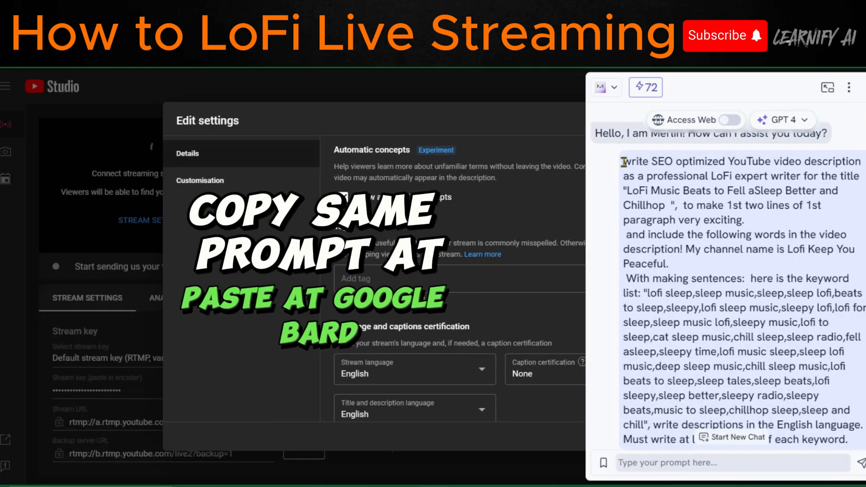
# - Copy the whole sent prompt from the Merlin chat and submit it in Bard
pyautogui.moveTo(624, 162); pyautogui.dragTo(860, 311)
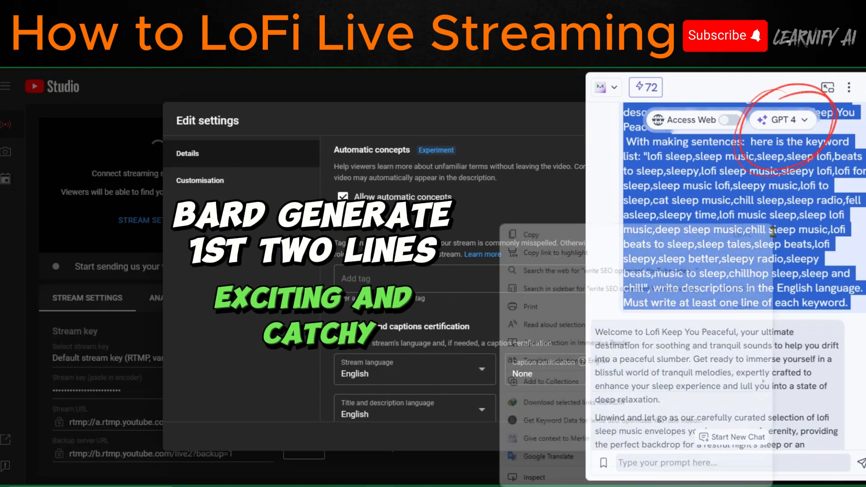
pyautogui.rightClick(781, 248)
pyautogui.click(667, 238)
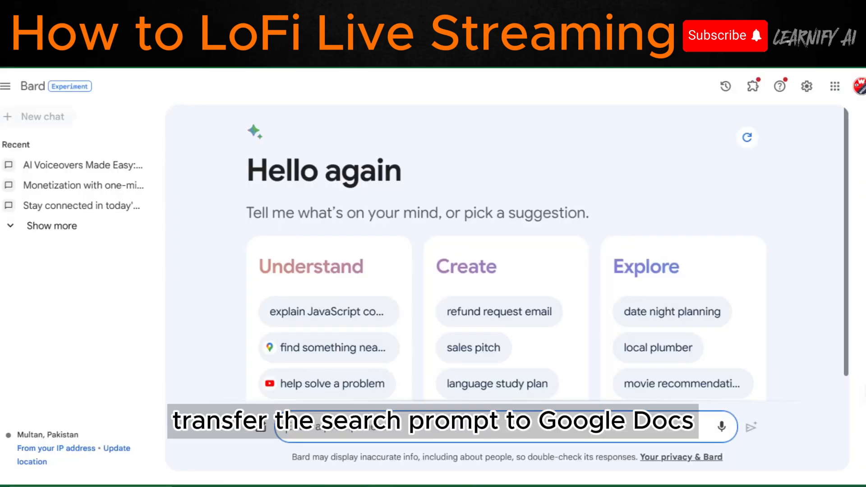
pyautogui.rightClick(329, 417)
pyautogui.click(378, 315)
pyautogui.scroll(3, 451, 384)
pyautogui.moveTo(652, 346); pyautogui.dragTo(292, 373)
pyautogui.click(751, 380)
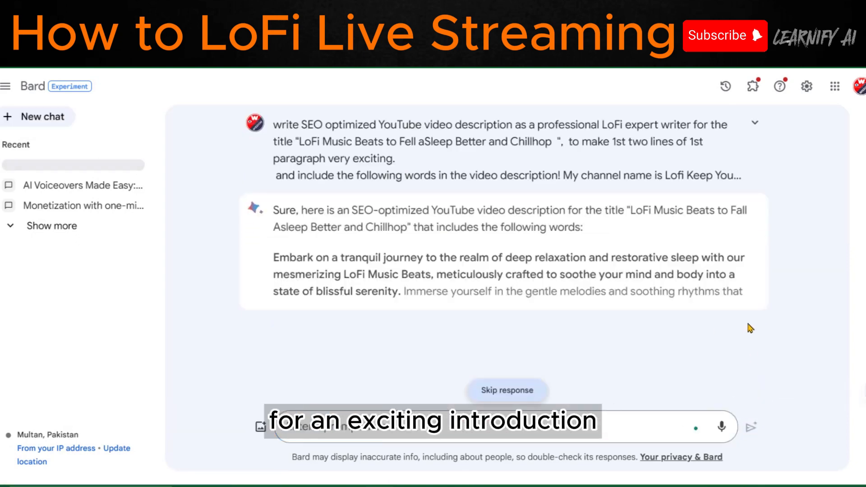
# - Copy the first paragraph of Bard's description and paste it into the stream's description in YouTube Studio
pyautogui.moveTo(272, 258); pyautogui.dragTo(334, 337)
pyautogui.rightClick(336, 311)
pyautogui.click(368, 58)
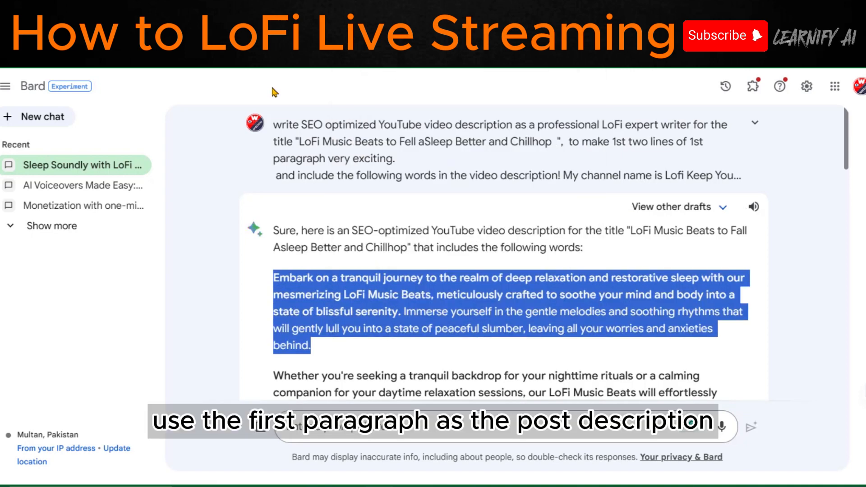
pyautogui.rightClick(380, 231)
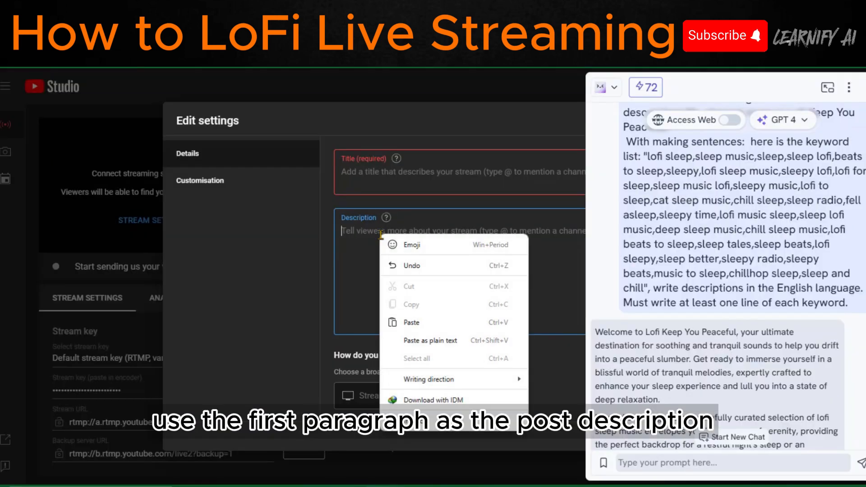
pyautogui.click(427, 317)
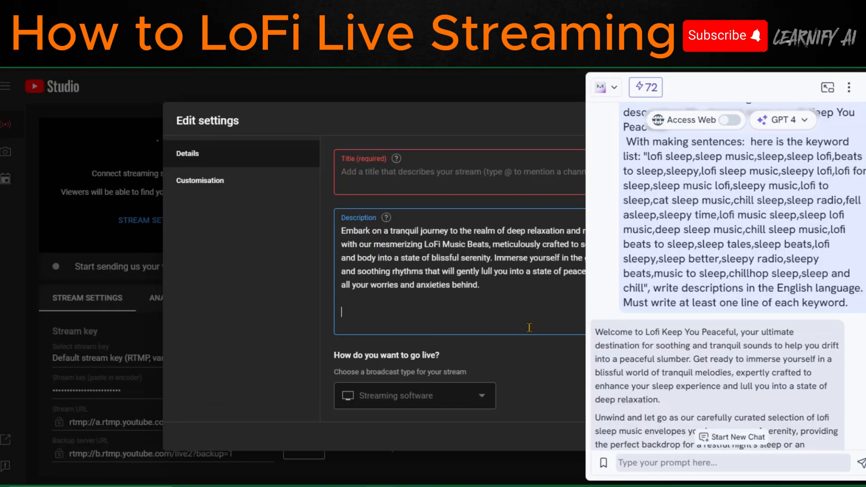
# - Add the full description generated in the Merlin chat below the first paragraph of the stream description
pyautogui.scroll(-10, 603, 428)
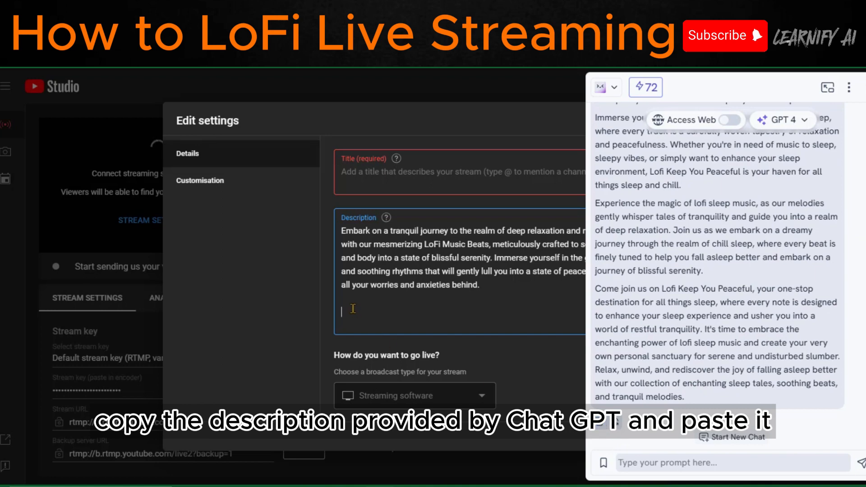
pyautogui.rightClick(353, 309)
pyautogui.click(400, 197)
# - Set the stream title to "LoFi Music Beats to Fell aSleep Better and Chillhop"
pyautogui.scroll(10, 424, 328)
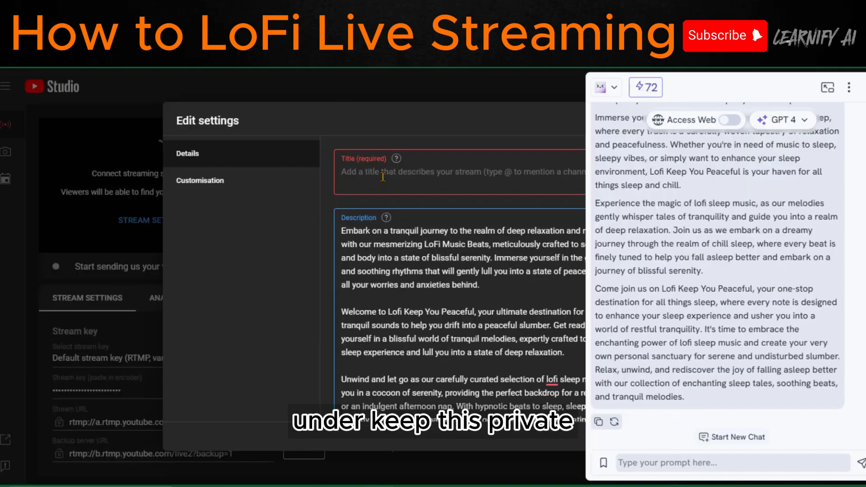
pyautogui.click(399, 176)
pyautogui.hotkey('ctrl', 'v')
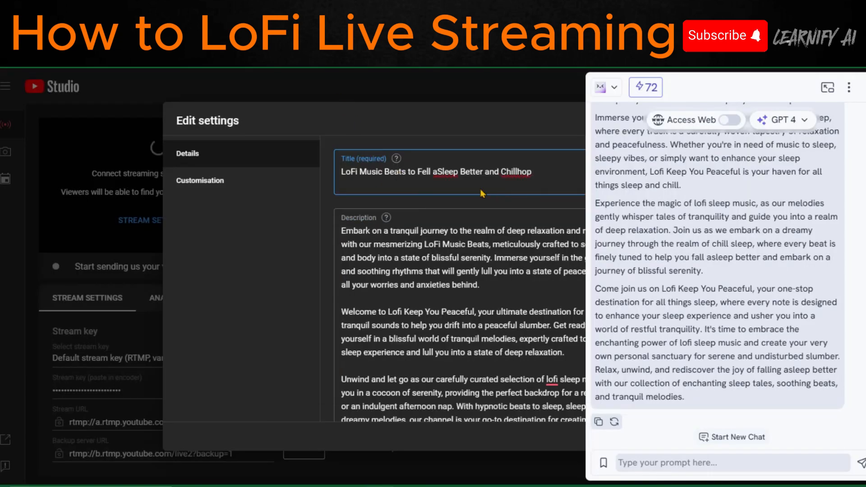
# - Review the pasted description and the stream's visibility, category and thumbnail settings
pyautogui.scroll(-9, 649, 286)
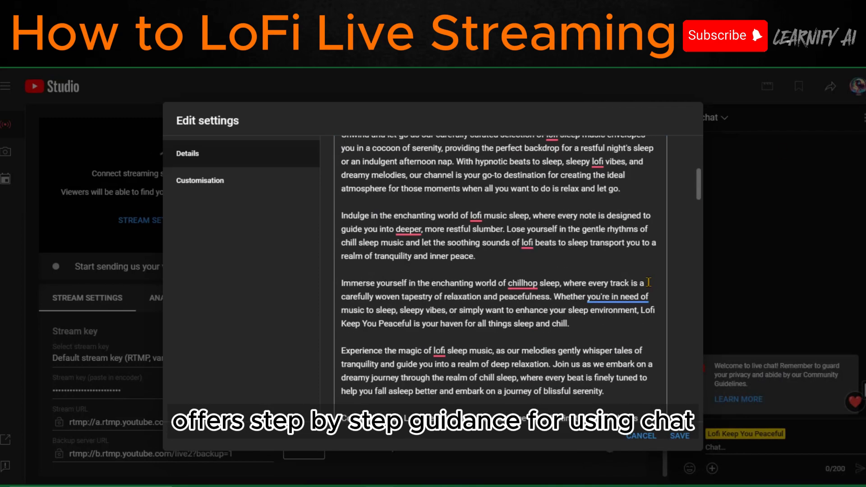
pyautogui.scroll(-2, 649, 286)
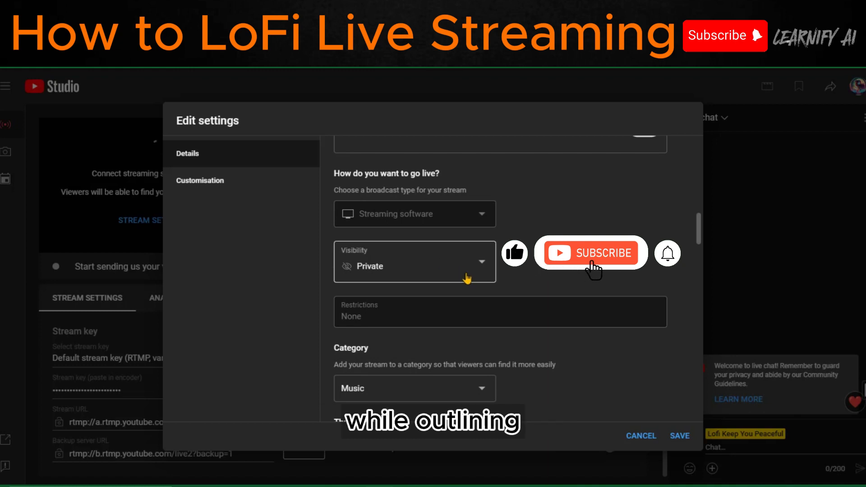
pyautogui.scroll(-2, 500, 329)
pyautogui.scroll(-1, 506, 334)
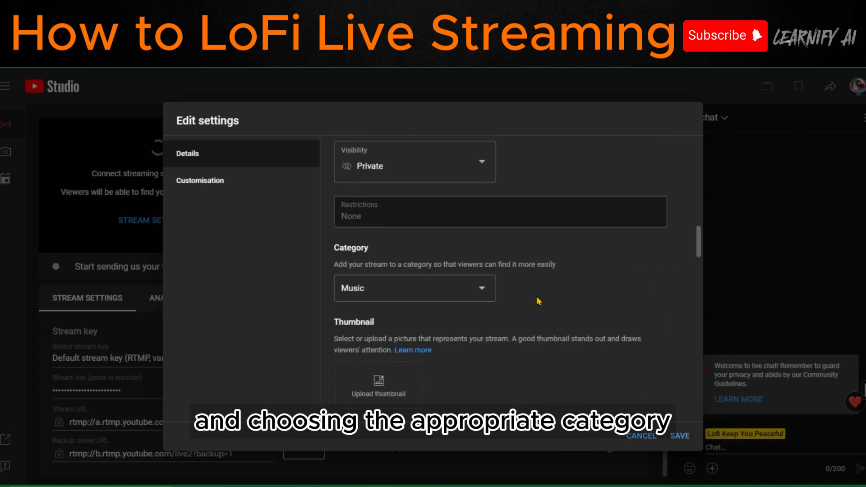
pyautogui.scroll(-2, 537, 301)
pyautogui.scroll(-2, 538, 301)
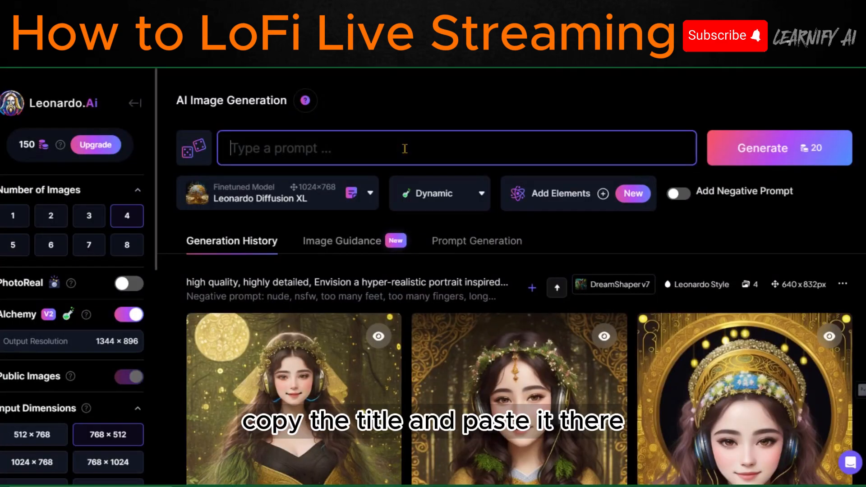
# - In Leonardo.Ai, prompt for the stream title plus "a beautiful lady sleeping, moon sighted at night from window, lady dress is red," and enable the negative prompt
pyautogui.hotkey('ctrl', 'v')
pyautogui.write(', a beautiful lady sleeping, m')
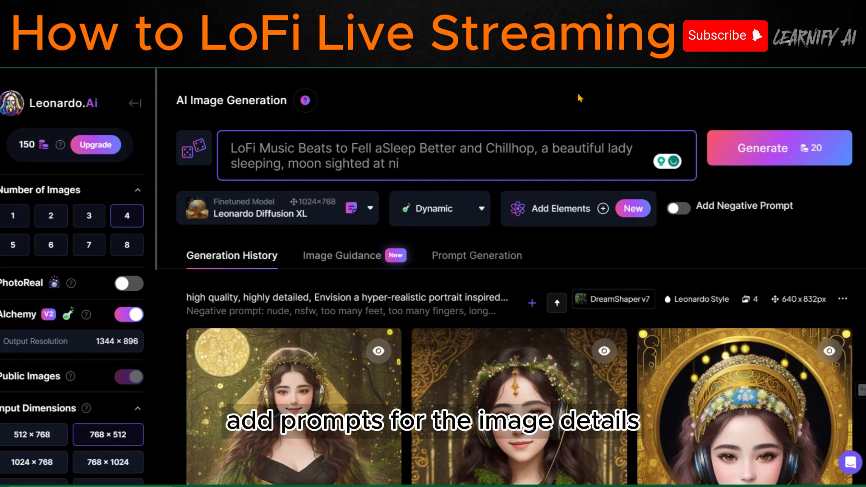
pyautogui.write('oon sighted at night from window, lady dress is red,')
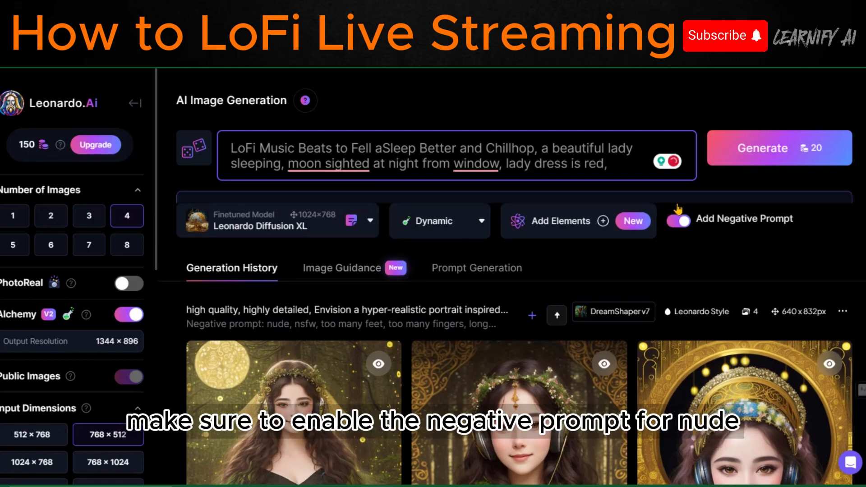
pyautogui.click(678, 209)
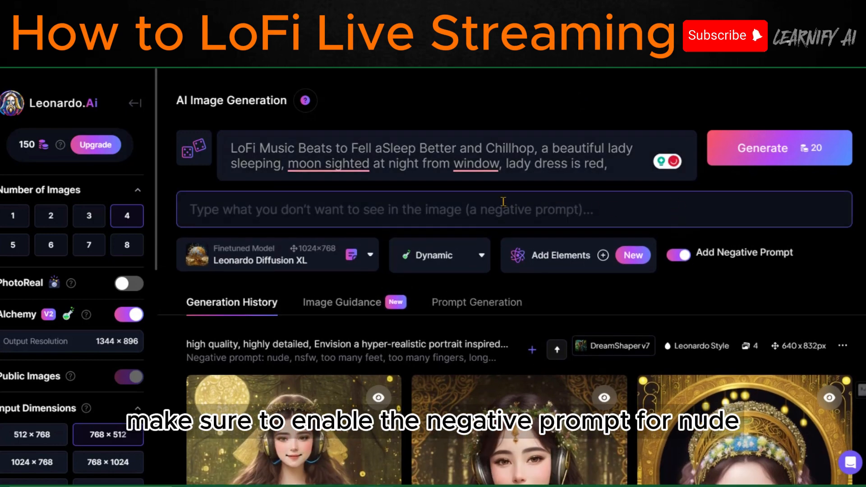
# - Set the negative prompt to "nude" and configure the generation for six images at a 16:9 aspect ratio
pyautogui.write('nude')
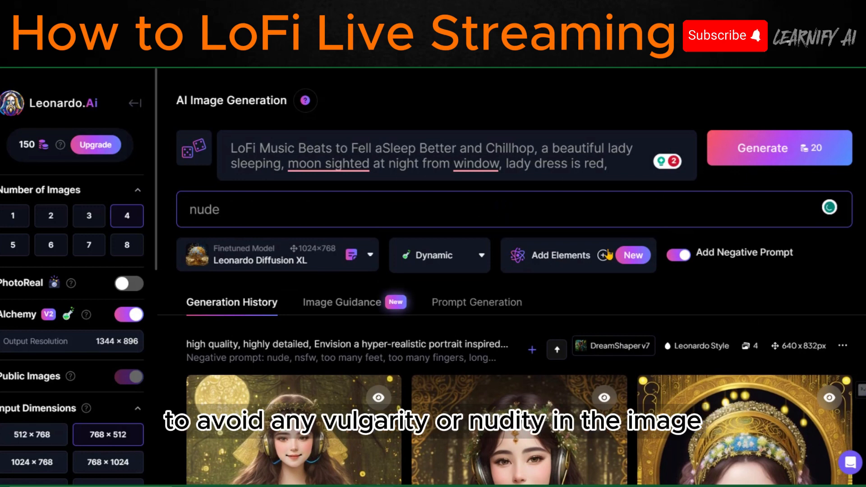
pyautogui.scroll(-6, 38, 276)
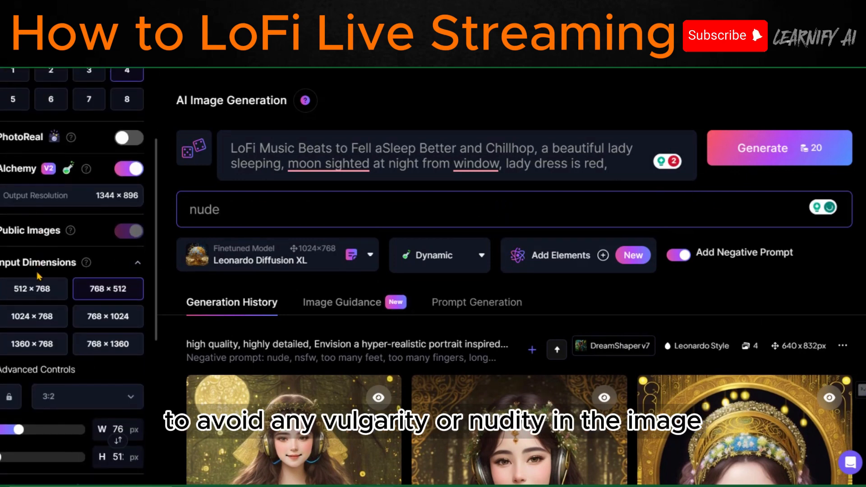
pyautogui.click(73, 257)
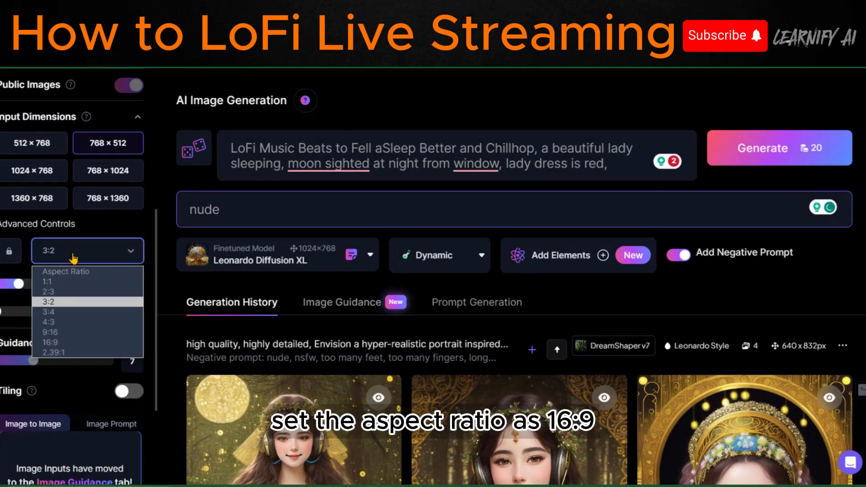
pyautogui.click(75, 343)
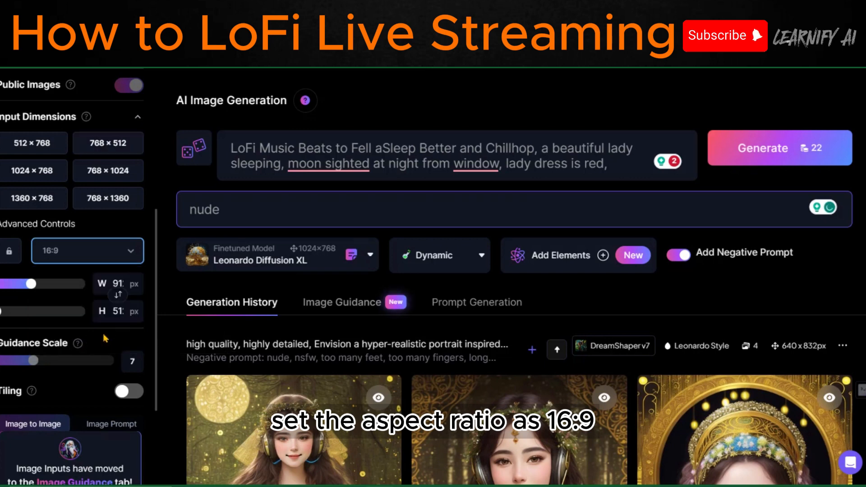
pyautogui.scroll(6, 77, 345)
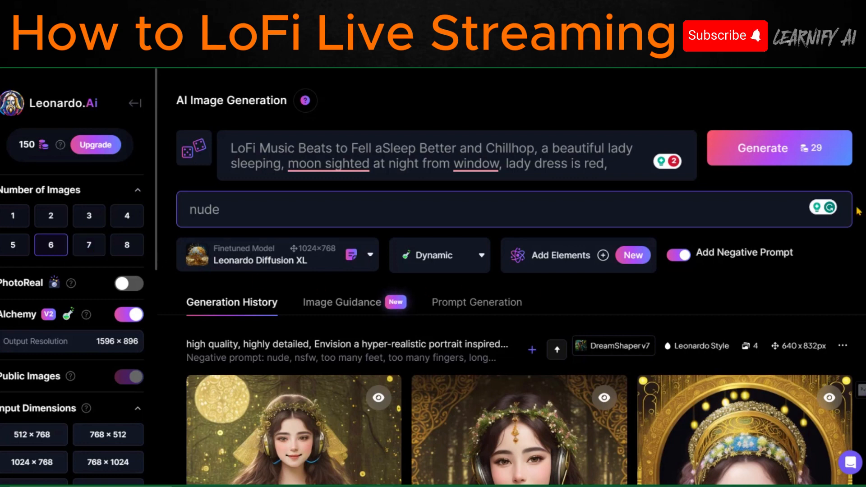
# - Generate the images and choose a preferred picture of the lady in the red dress for the thumbnail
pyautogui.click(766, 149)
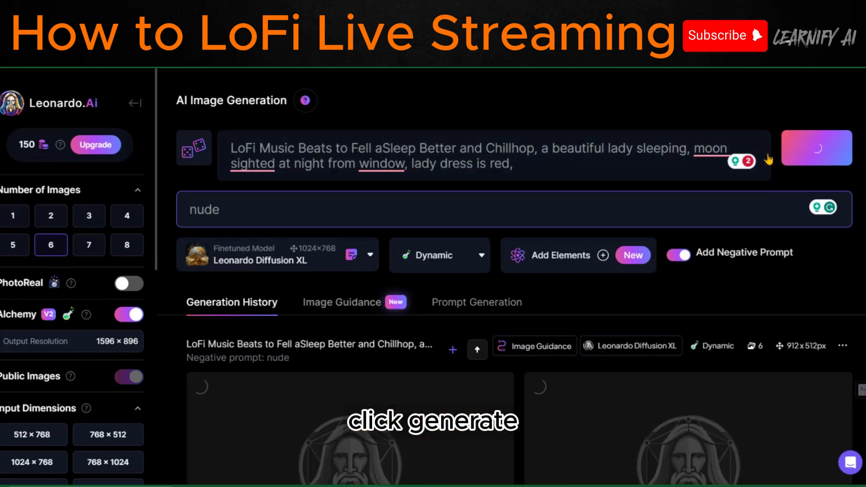
pyautogui.scroll(-5, 690, 179)
pyautogui.scroll(-5, 361, 334)
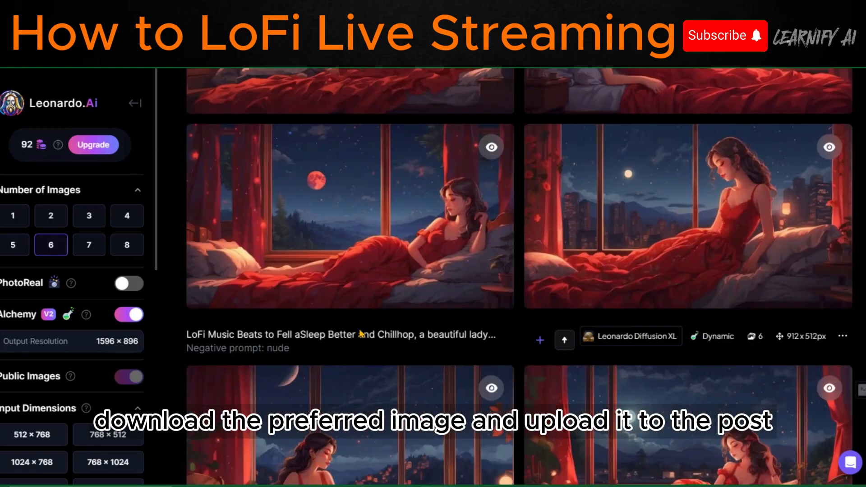
pyautogui.scroll(6, 362, 334)
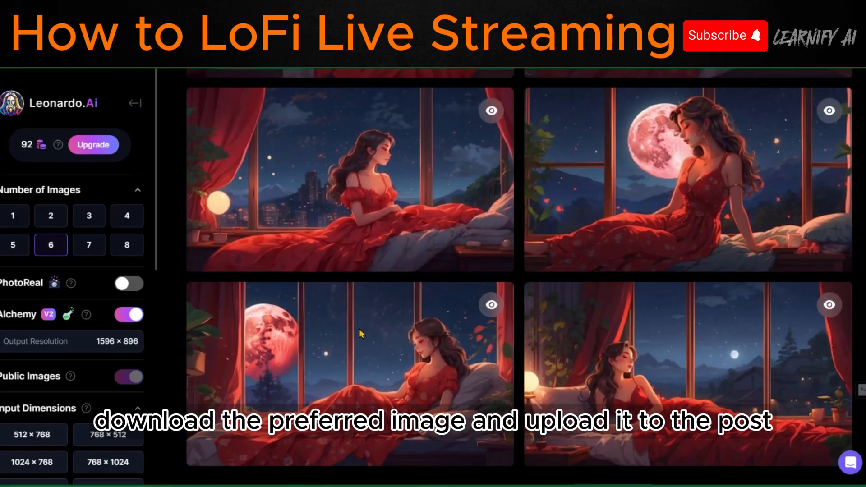
pyautogui.scroll(-7, 361, 334)
pyautogui.scroll(10, 362, 334)
pyautogui.click(619, 303)
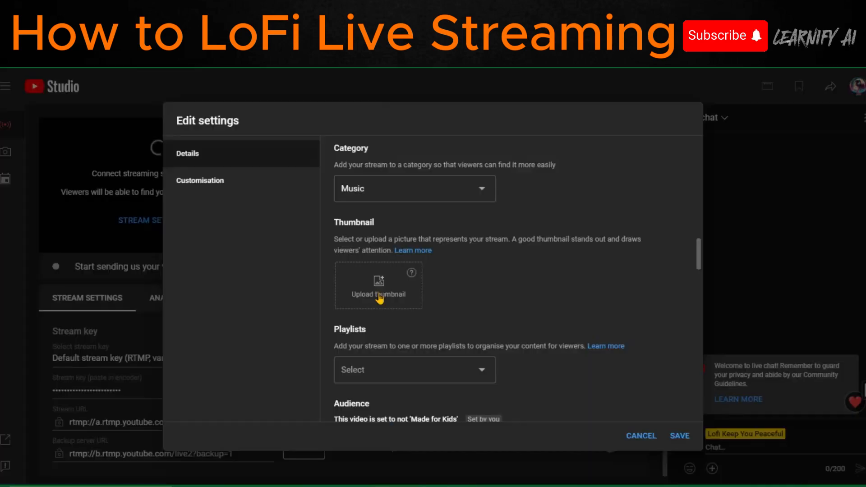
# - In the YouTube stream settings, upload the generated image as the thumbnail and add the stream to the Sleep LoFi playlist
pyautogui.click(379, 273)
pyautogui.click(693, 439)
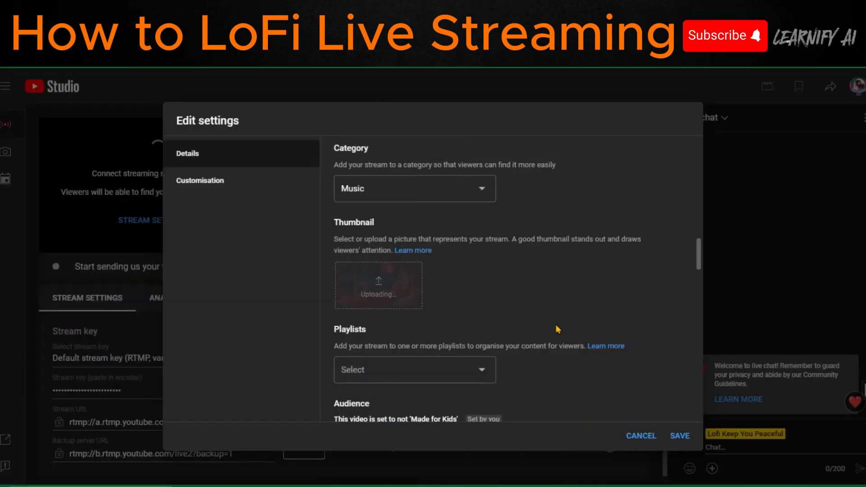
pyautogui.click(454, 270)
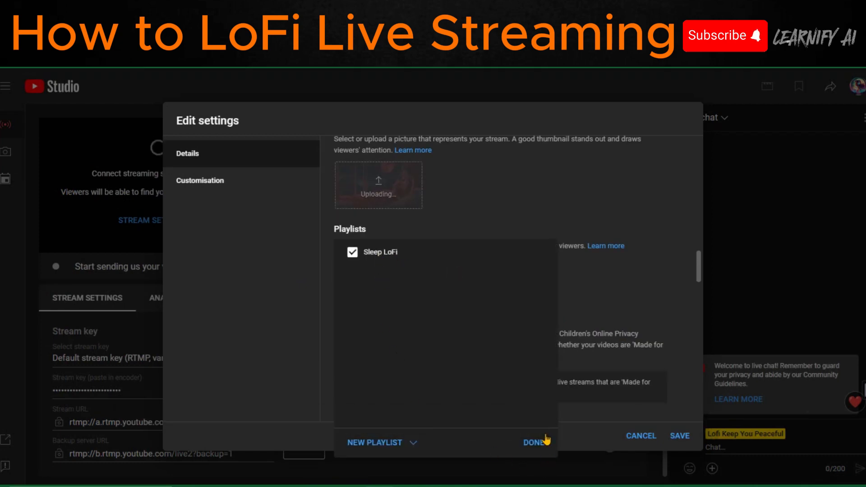
pyautogui.click(526, 443)
# - Copy the full tag list, from "lofi sleep" to "sleep and chill", from the tag generator site into the stream's tags
pyautogui.scroll(-4, 508, 305)
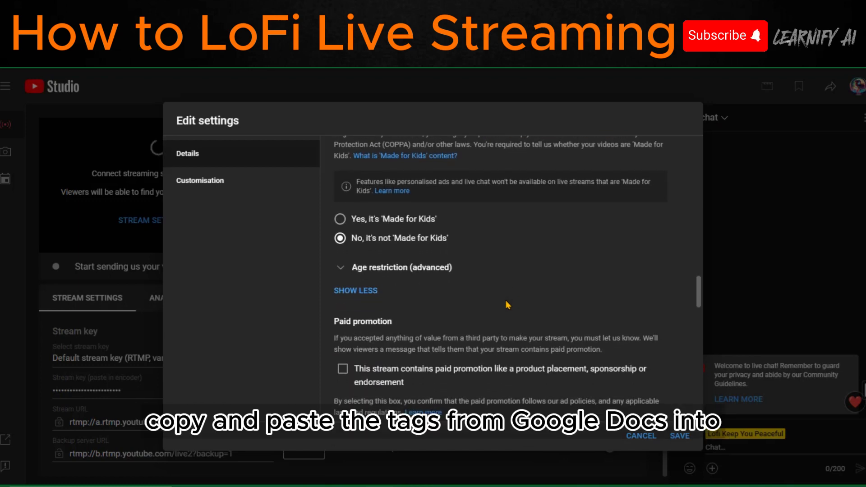
pyautogui.scroll(-2, 481, 326)
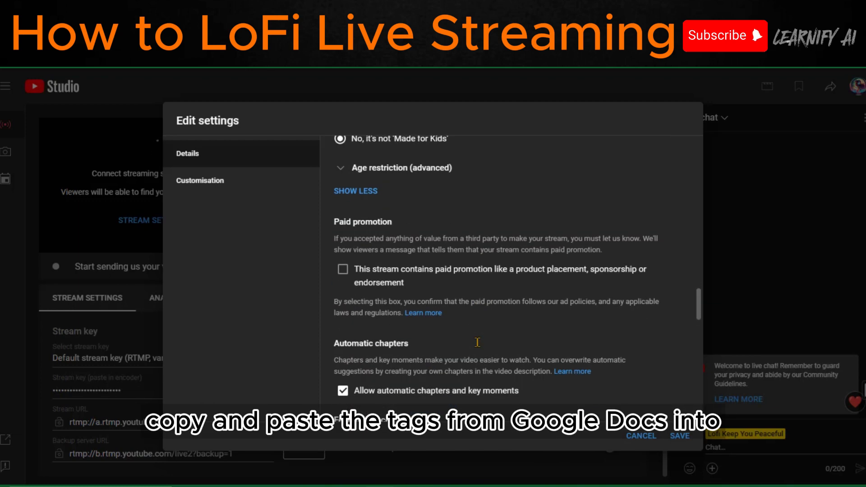
pyautogui.scroll(-2, 478, 346)
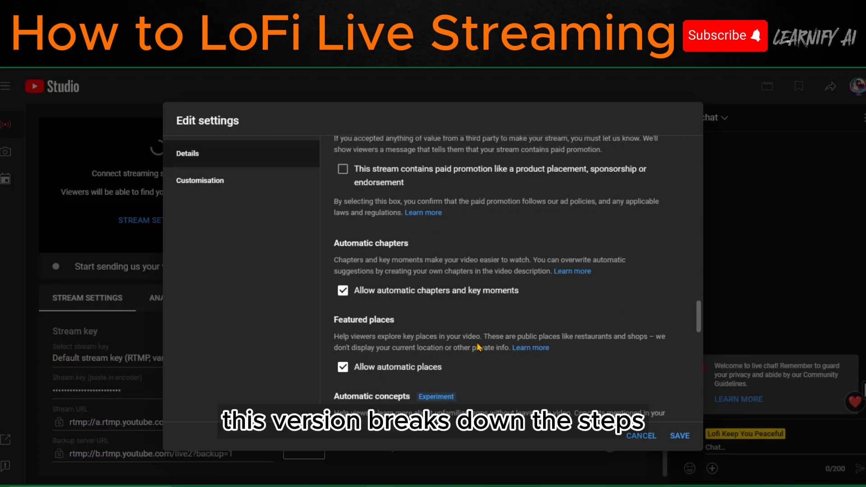
pyautogui.scroll(-2, 479, 347)
pyautogui.scroll(-5, 480, 347)
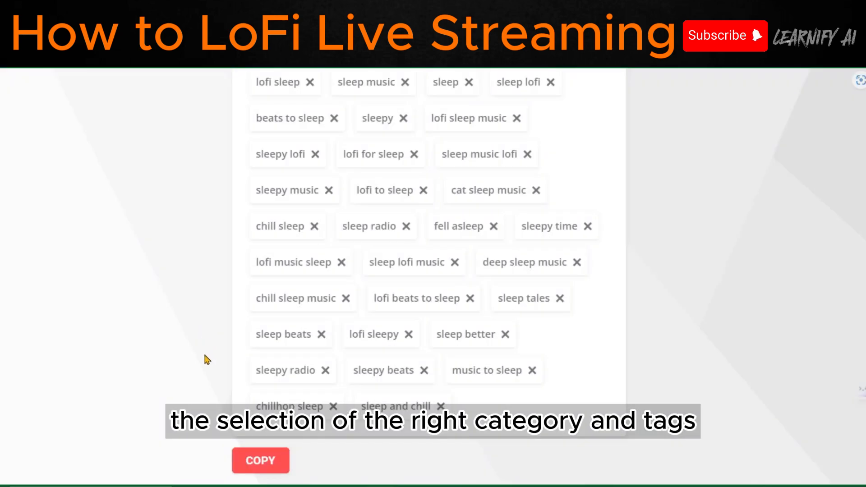
pyautogui.click(249, 453)
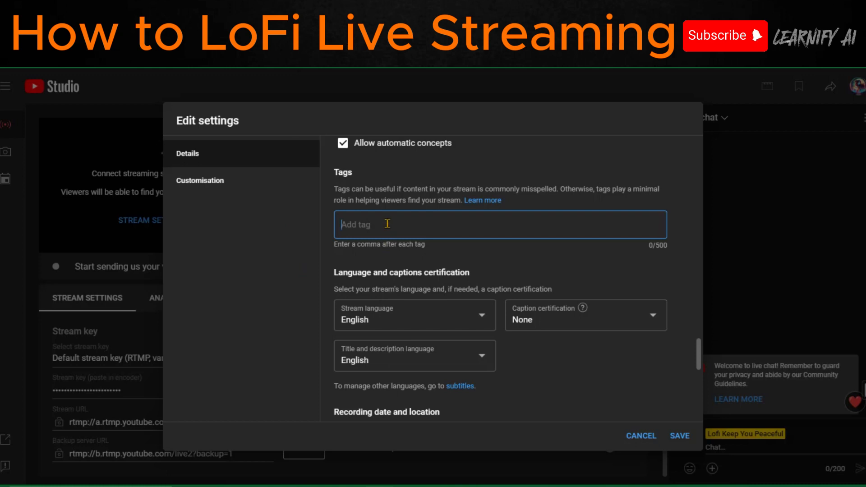
pyautogui.hotkey('ctrl', 'v')
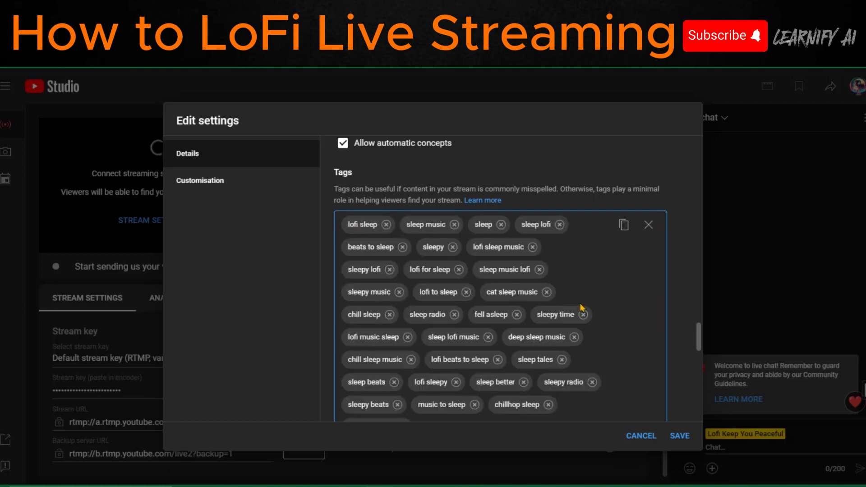
pyautogui.scroll(-2, 638, 350)
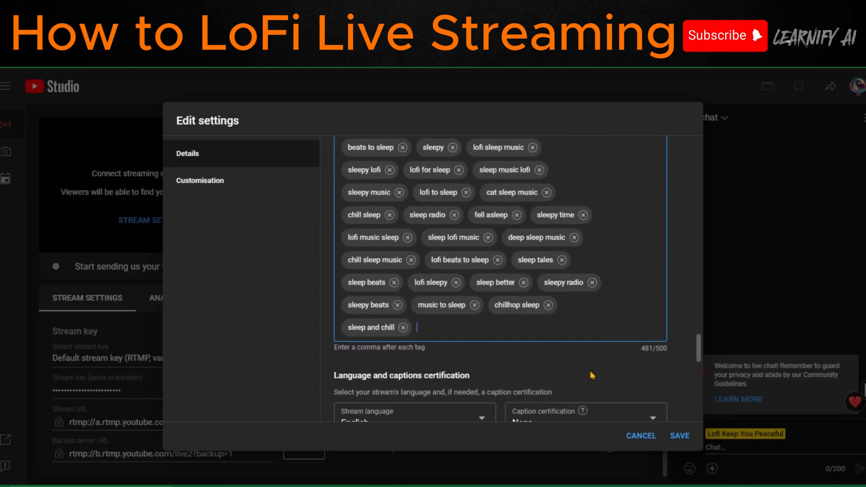
# - Set the recording date to 14 Nov 2023 and disallow embedding of the stream
pyautogui.scroll(-2, 559, 375)
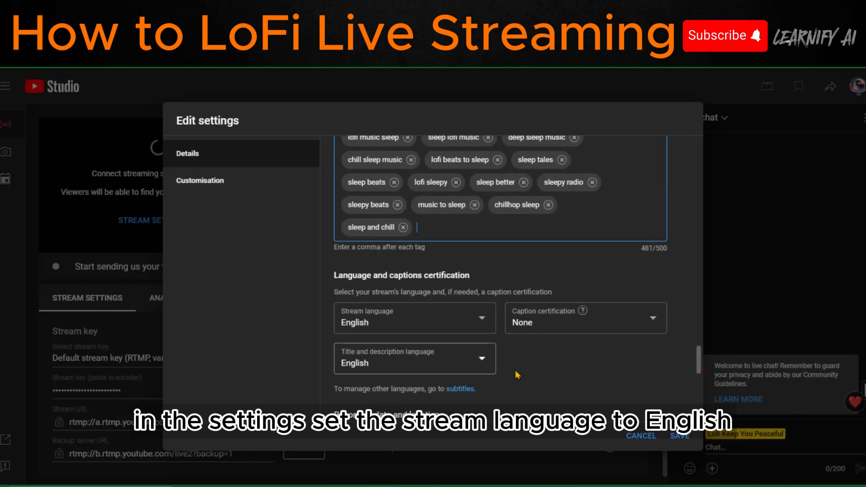
pyautogui.scroll(-4, 510, 377)
pyautogui.click(449, 264)
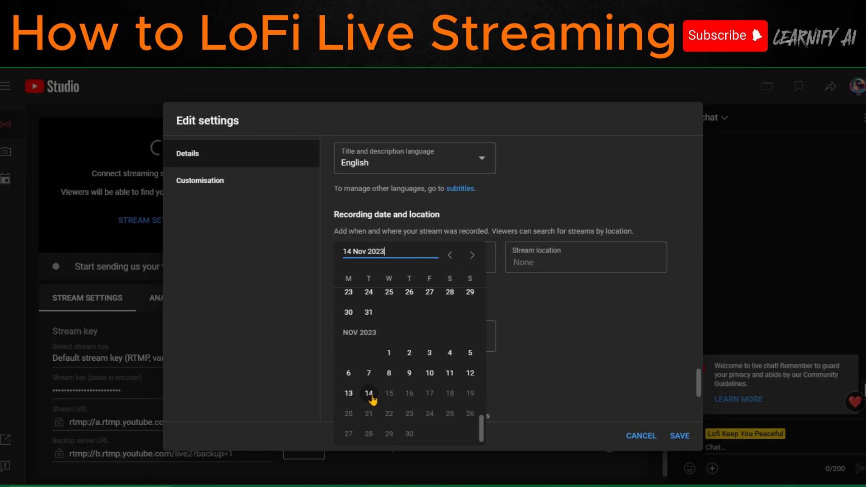
pyautogui.click(369, 394)
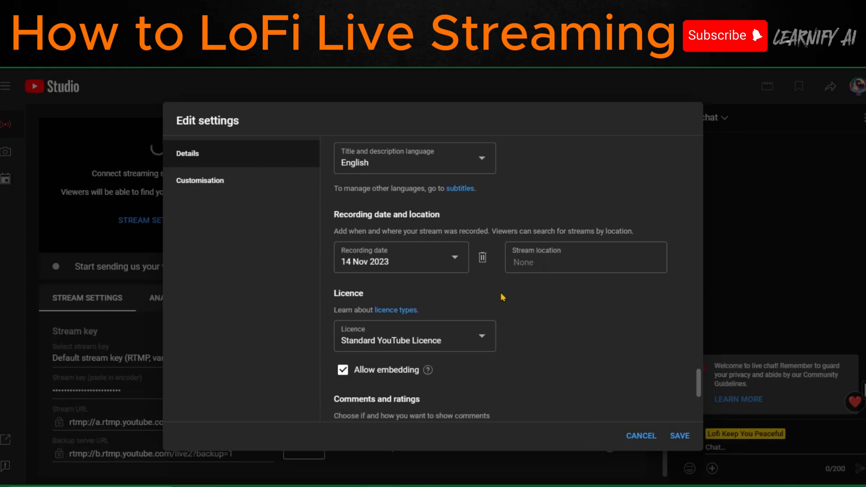
pyautogui.click(342, 372)
pyautogui.scroll(-4, 533, 370)
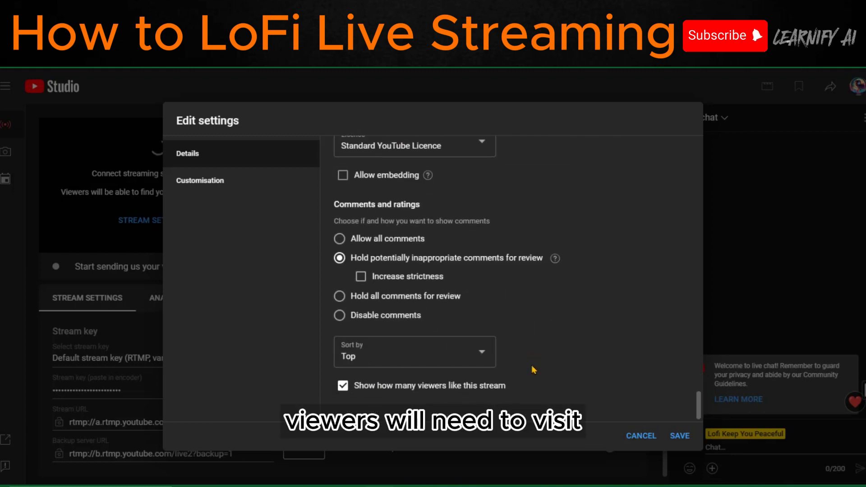
# - Review the live chat, participant, reaction and message delay options, and save the stream settings
pyautogui.scroll(15, 520, 334)
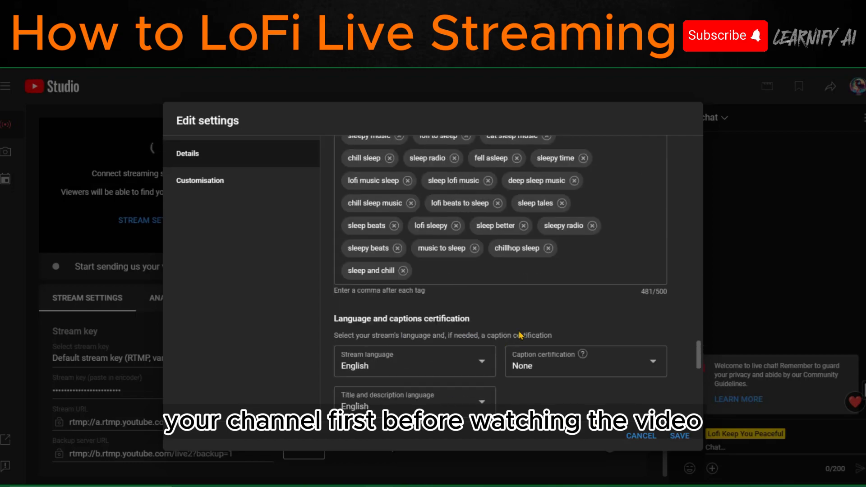
pyautogui.scroll(8, 519, 334)
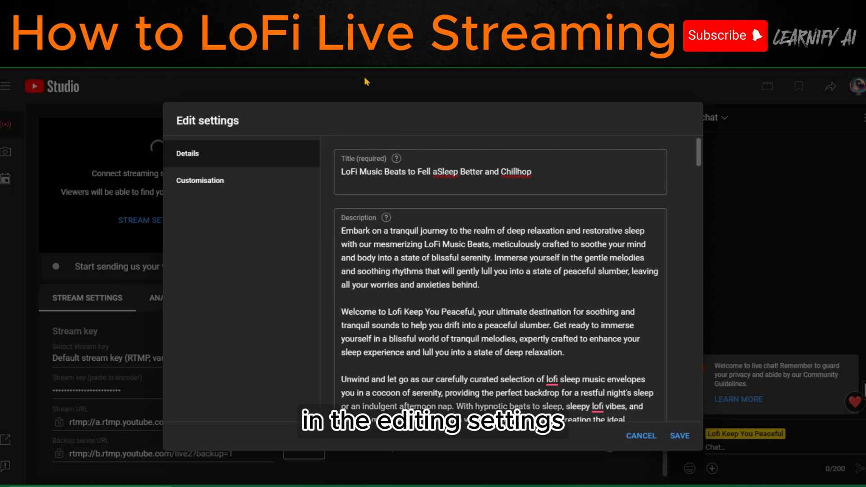
pyautogui.click(245, 180)
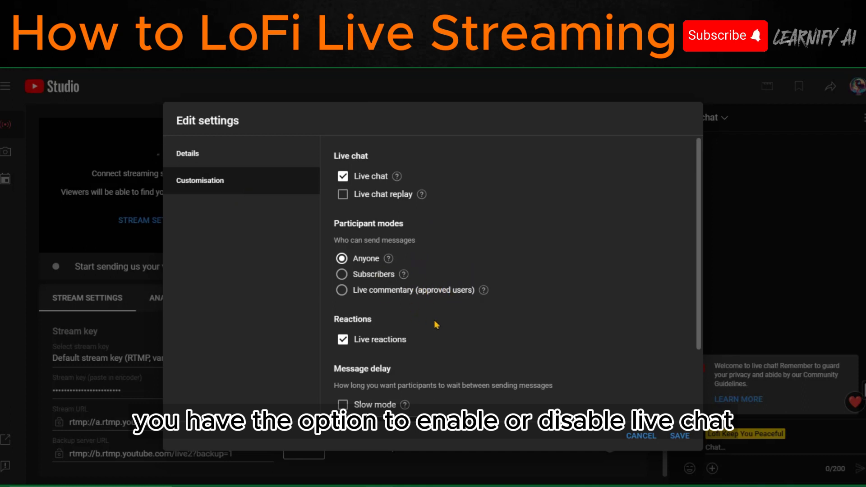
pyautogui.scroll(-2, 437, 324)
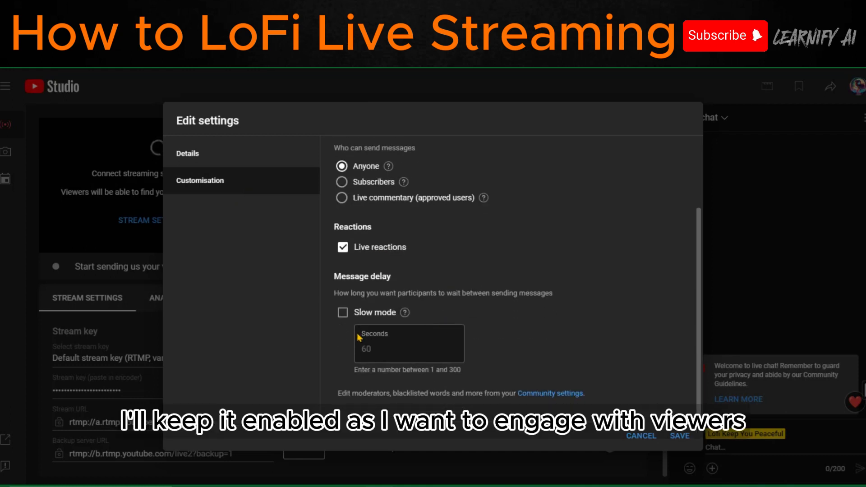
pyautogui.scroll(2, 459, 358)
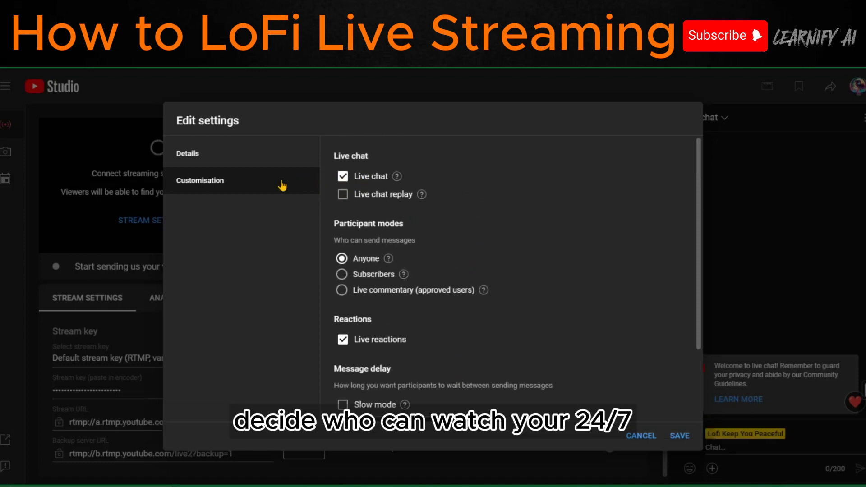
pyautogui.click(201, 156)
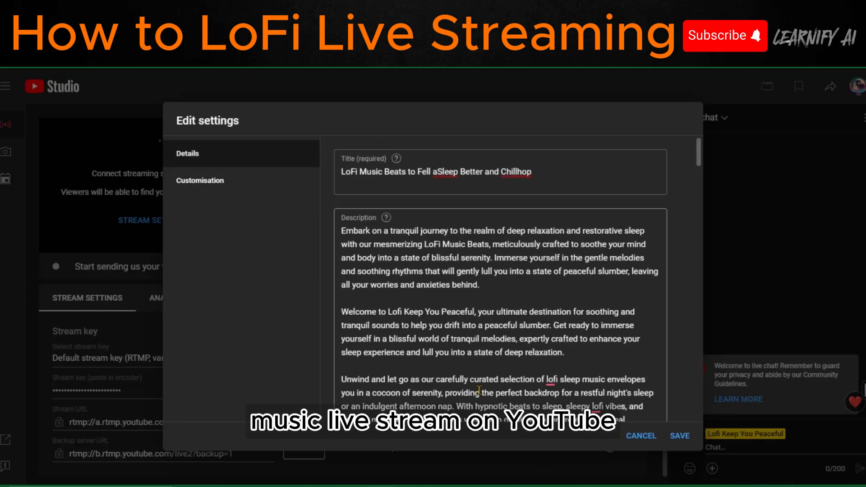
pyautogui.click(679, 437)
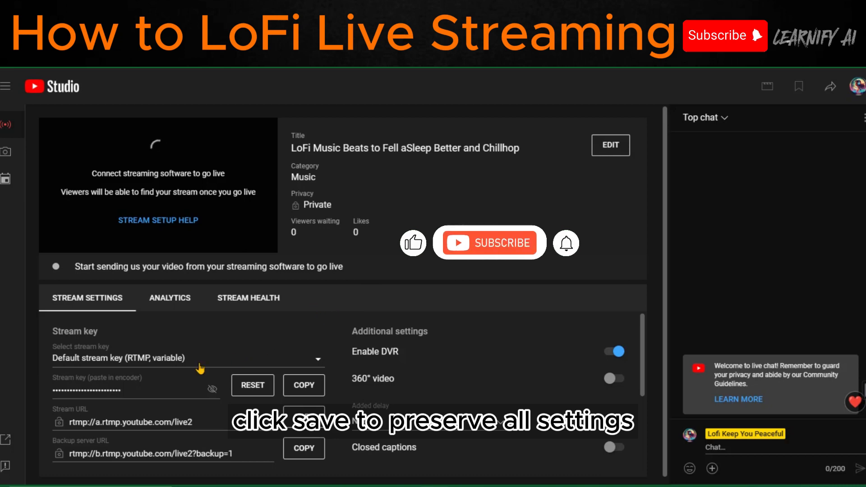
# - Select the default stream key (RTMP, variable) and check the stream latency and additional settings
pyautogui.click(180, 363)
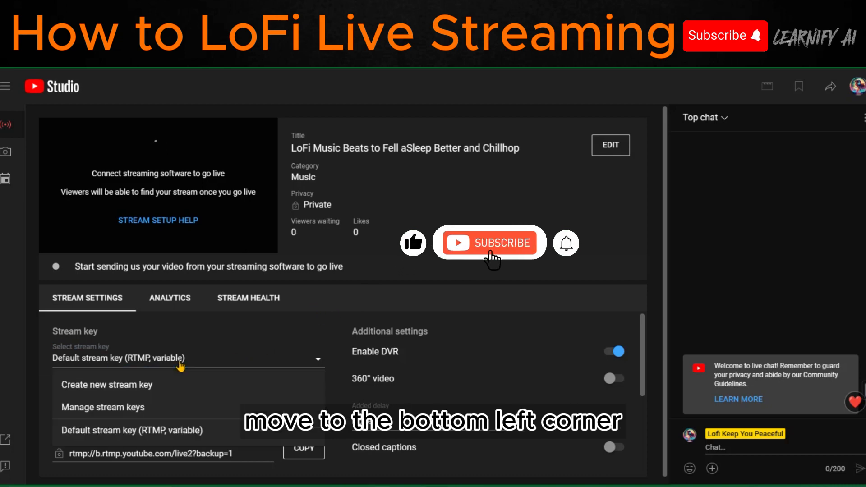
pyautogui.click(204, 435)
pyautogui.scroll(-4, 395, 393)
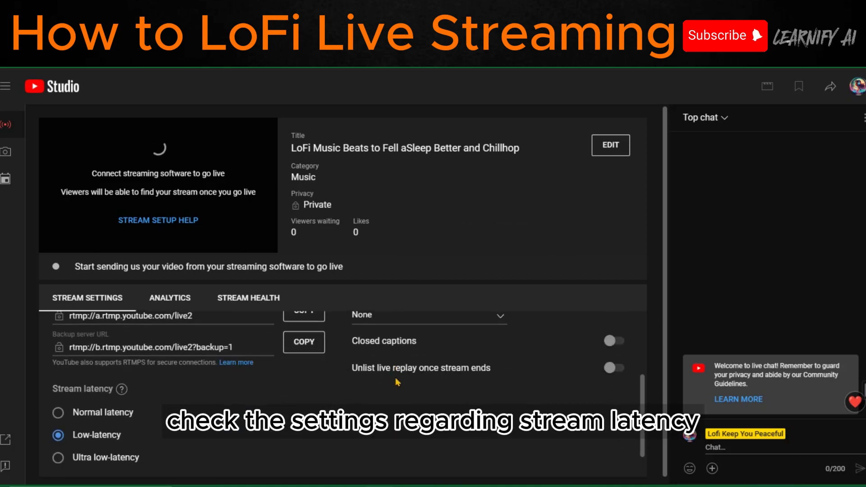
pyautogui.scroll(2, 397, 383)
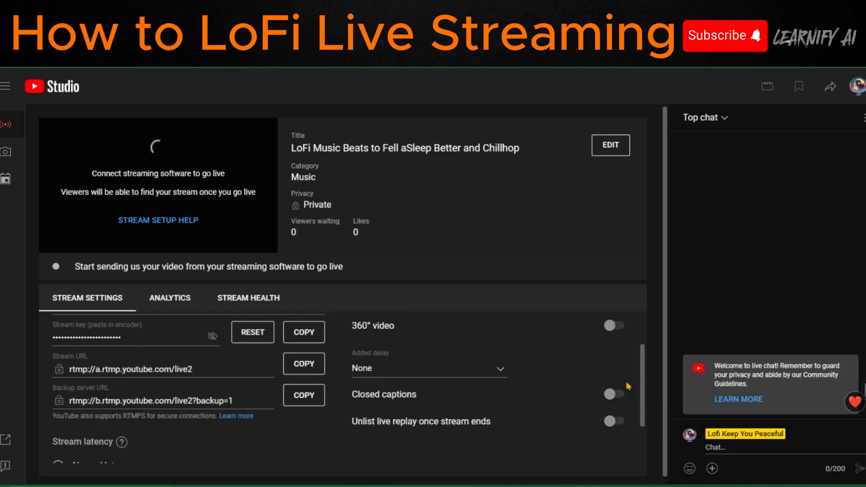
pyautogui.scroll(1, 642, 382)
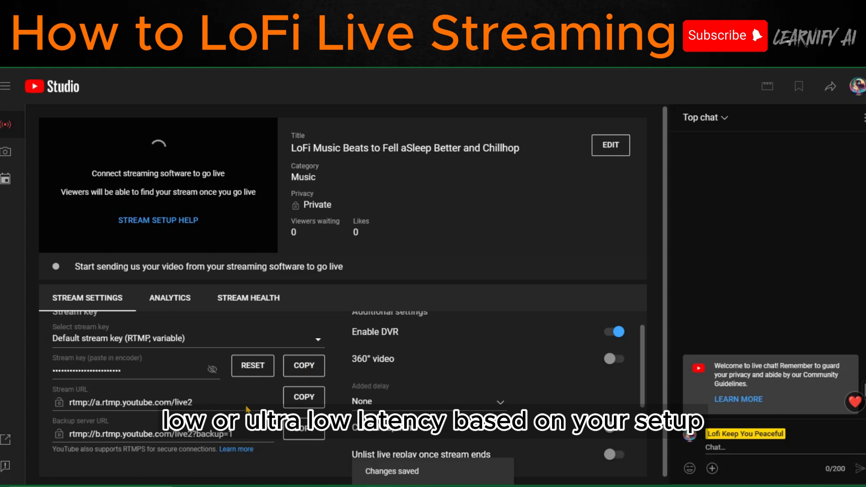
pyautogui.scroll(-3, 249, 411)
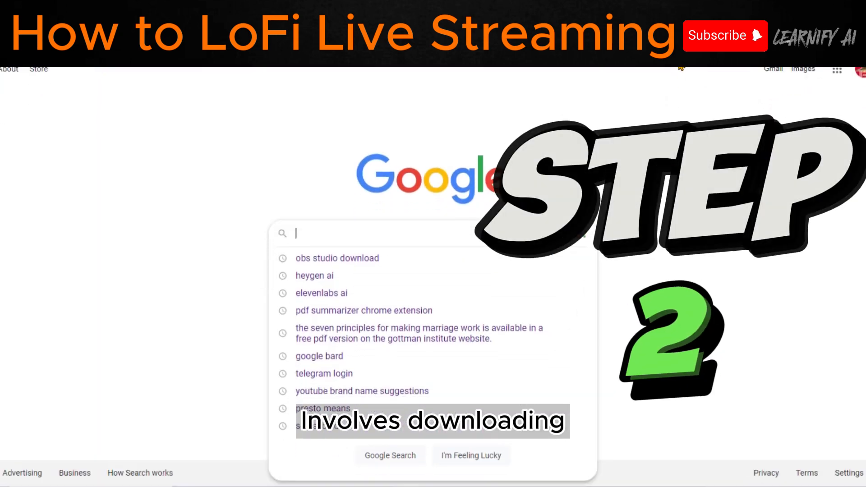
# - Search Google for "OBS" and open the Download OBS Studio page on obsproject.com
pyautogui.write('OBS')
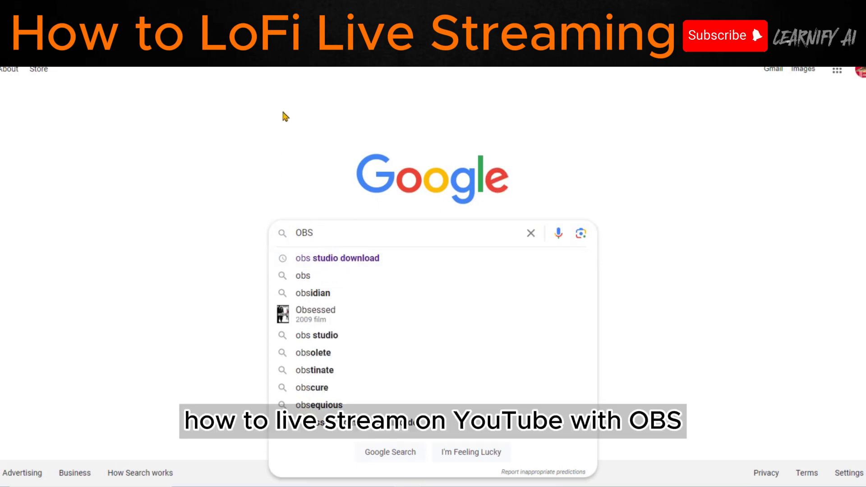
pyautogui.press('Return')
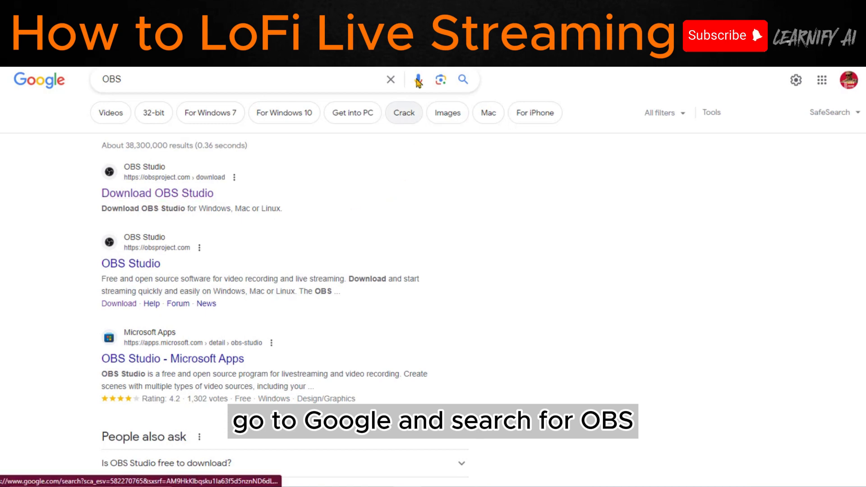
pyautogui.click(177, 203)
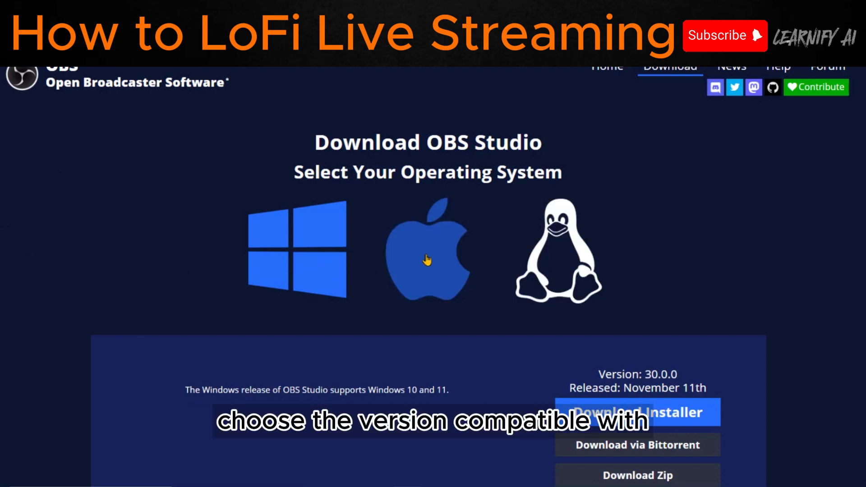
# - Check the Mac and Linux versions of OBS Studio, and download the Windows installer
pyautogui.click(426, 260)
pyautogui.click(580, 258)
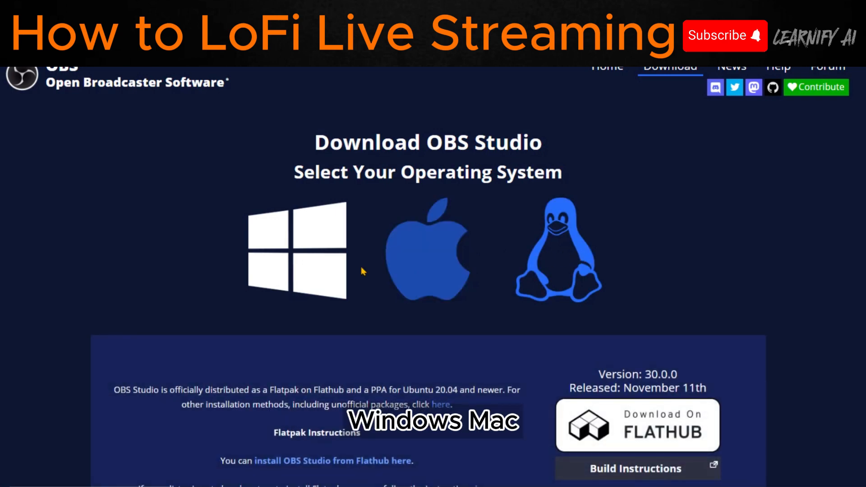
pyautogui.click(273, 271)
pyautogui.scroll(-3, 390, 317)
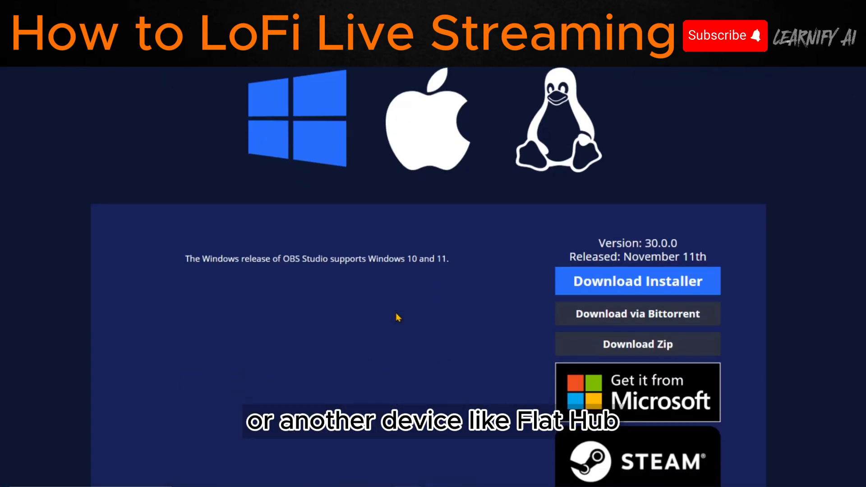
pyautogui.click(647, 290)
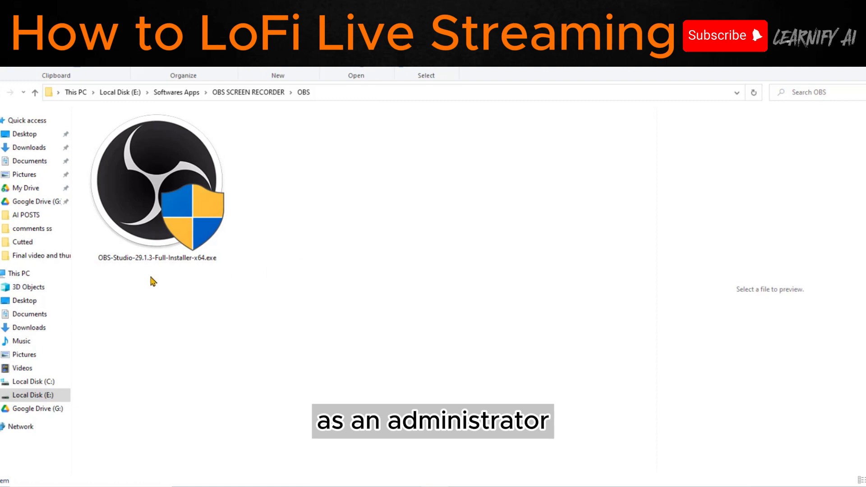
# - Run OBS-Studio-29.1.3-Full-Installer-x64.exe as administrator and install it in E:\OBS Files\obs-studio
pyautogui.click(158, 190)
pyautogui.rightClick(162, 192)
pyautogui.click(298, 216)
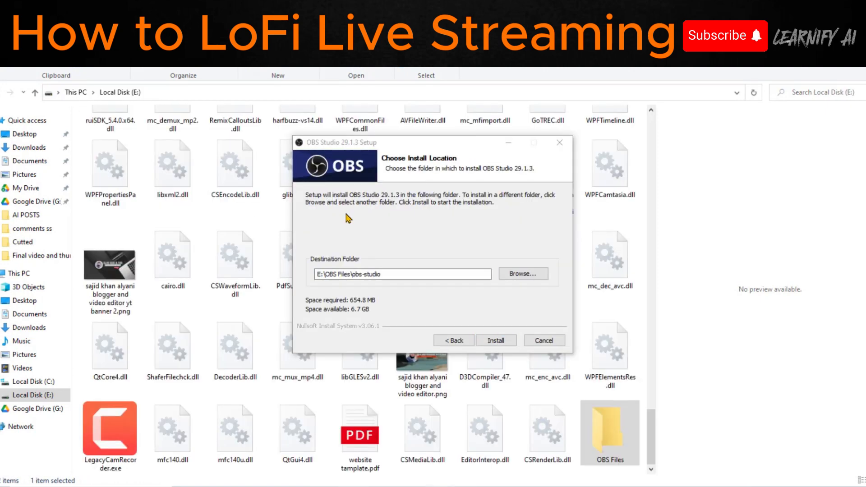
pyautogui.click(494, 342)
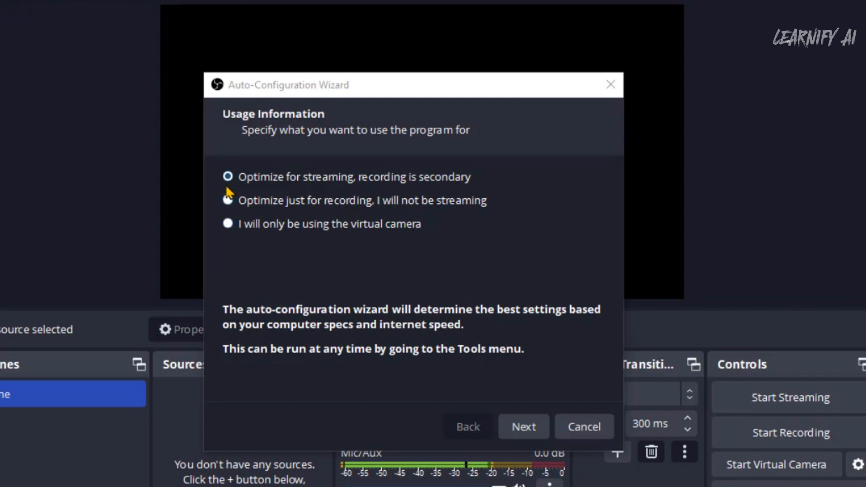
# - In the Auto-Configuration Wizard, optimize for streaming and accept the 1600x900 canvas with 60 FPS preferred
pyautogui.click(254, 180)
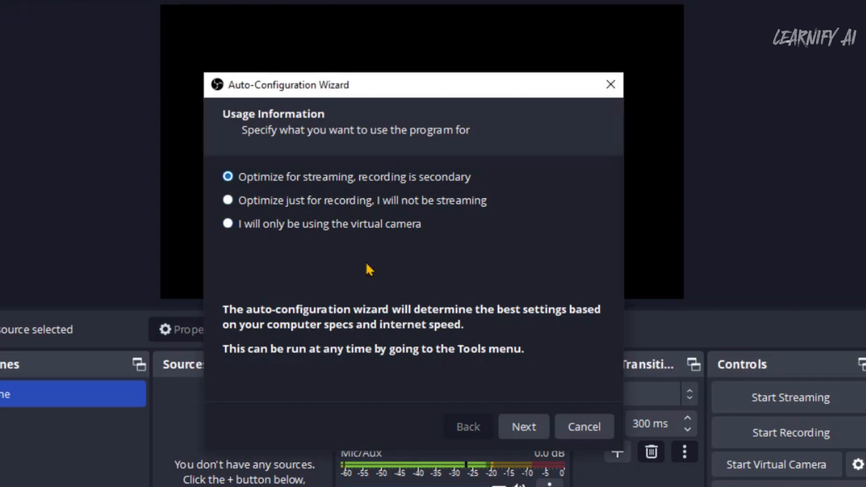
pyautogui.click(524, 427)
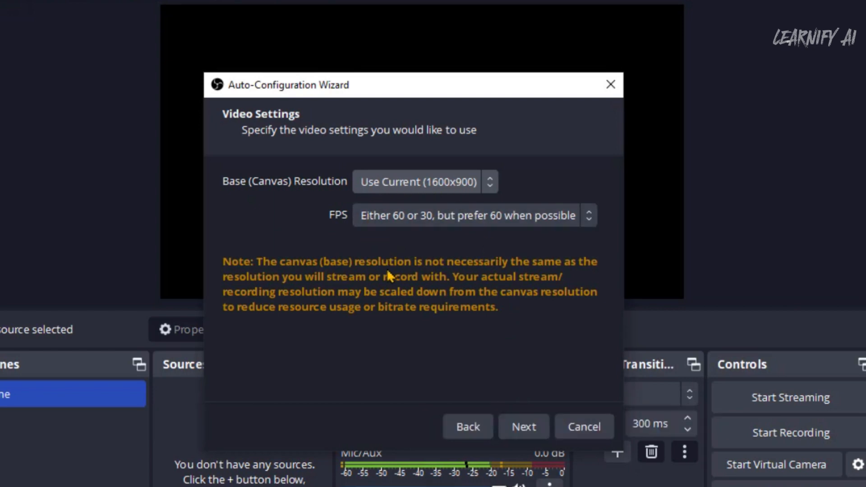
pyautogui.click(523, 428)
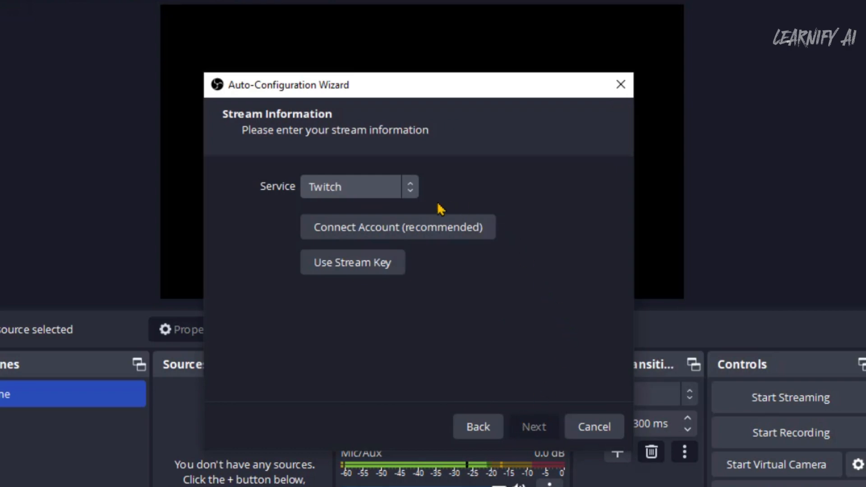
# - Set the streaming service to YouTube - RTMPS and choose to use a stream key
pyautogui.click(371, 195)
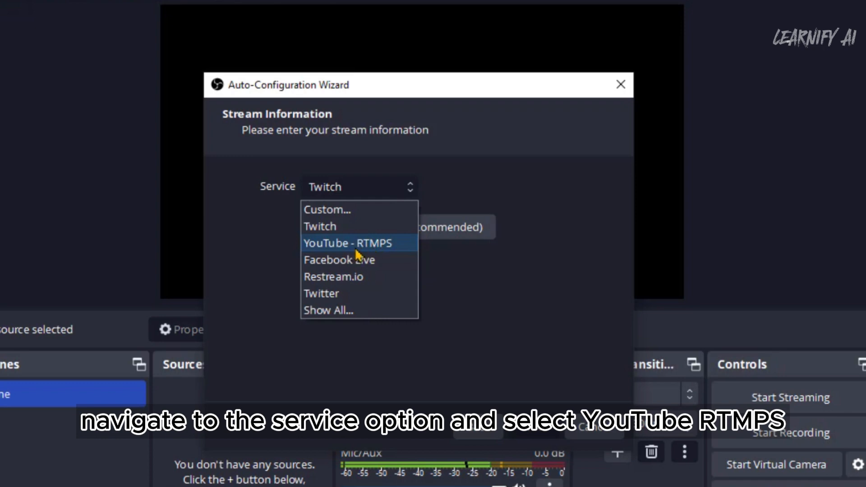
pyautogui.click(374, 249)
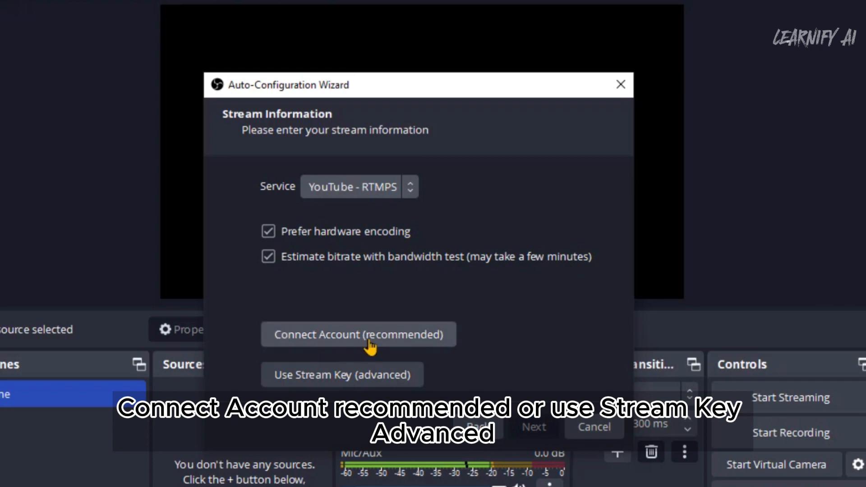
pyautogui.click(350, 385)
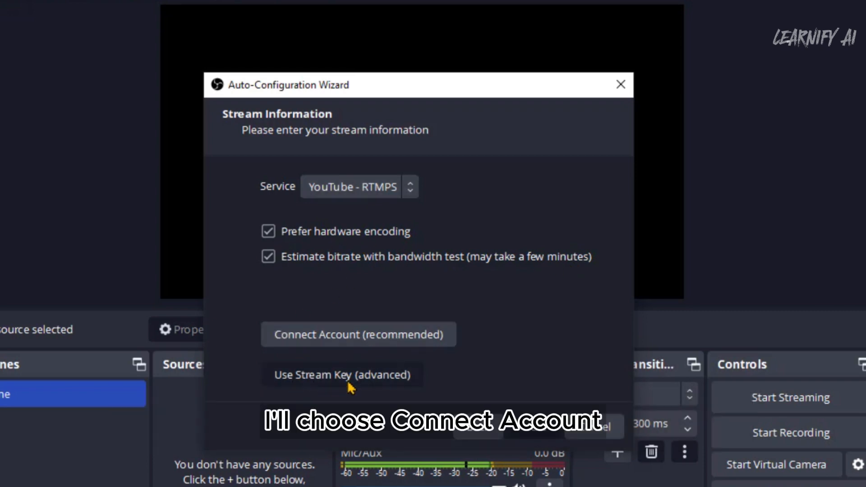
# - Copy the stream key from YouTube Studio and paste it into the stream key field of the OBS wizard
pyautogui.click(373, 234)
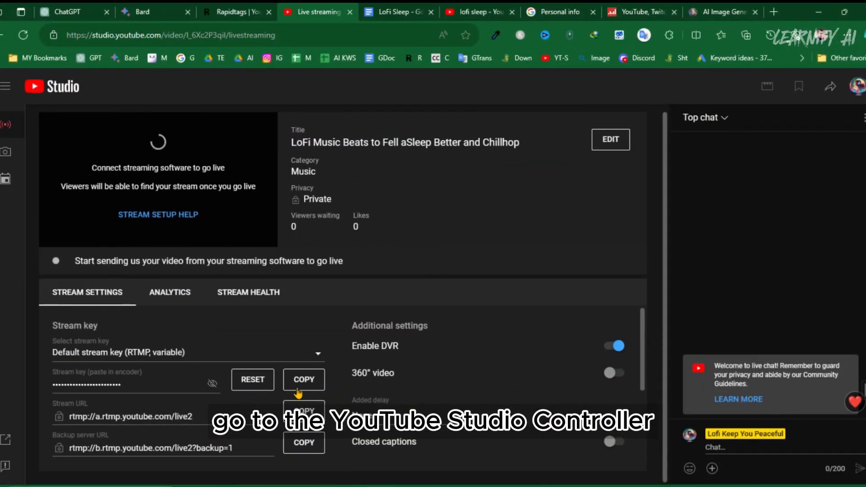
pyautogui.click(310, 382)
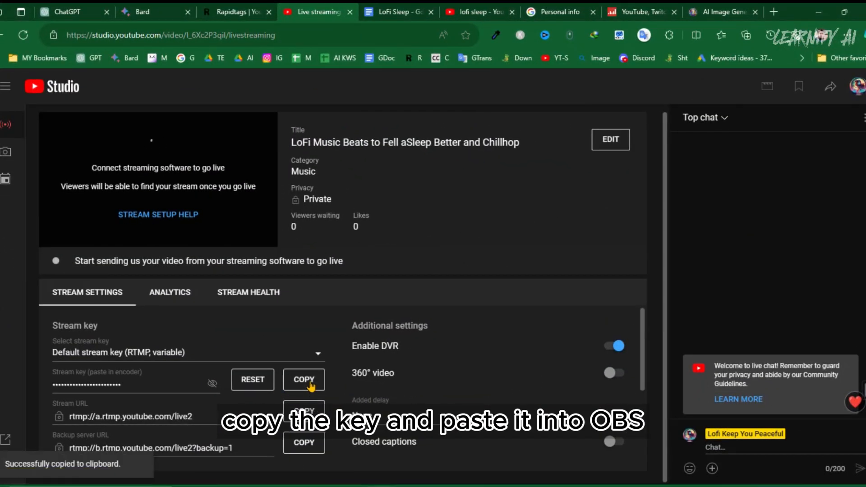
pyautogui.hotkey('alt', 'Tab')
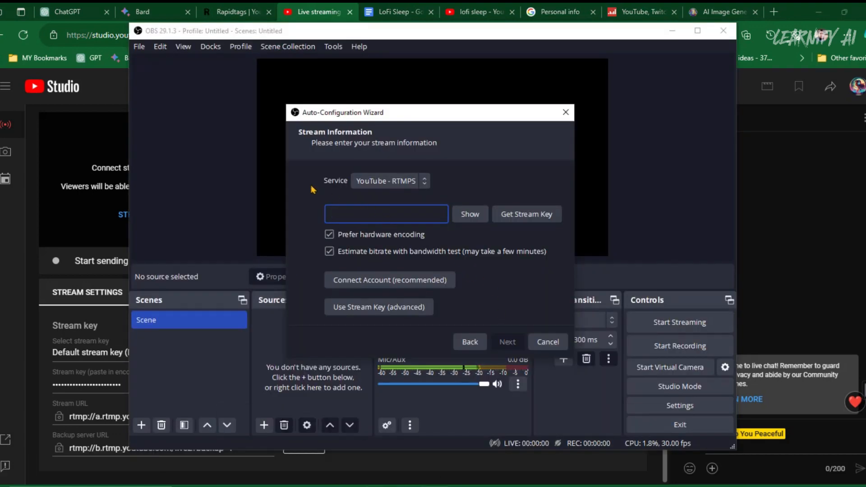
pyautogui.hotkey('ctrl', 'v')
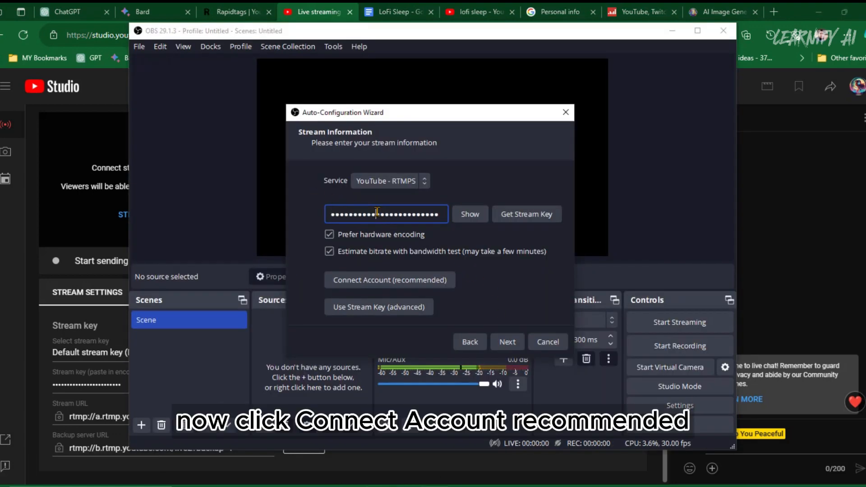
# - Open the YouTube stream key page, connect the YouTube channel account to OBS, and start the bandwidth test
pyautogui.click(519, 215)
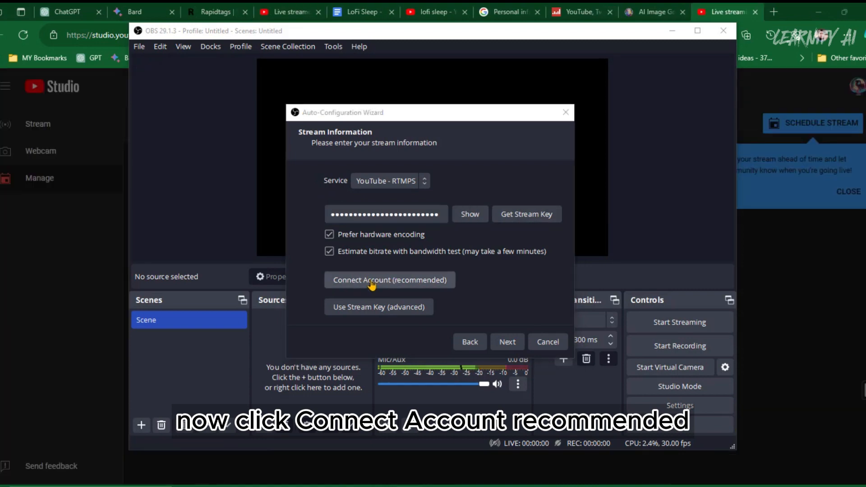
pyautogui.click(390, 281)
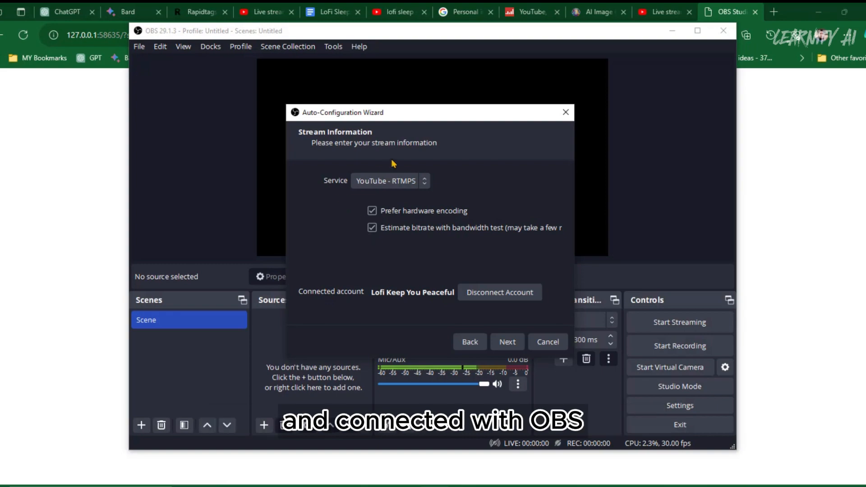
pyautogui.click(504, 343)
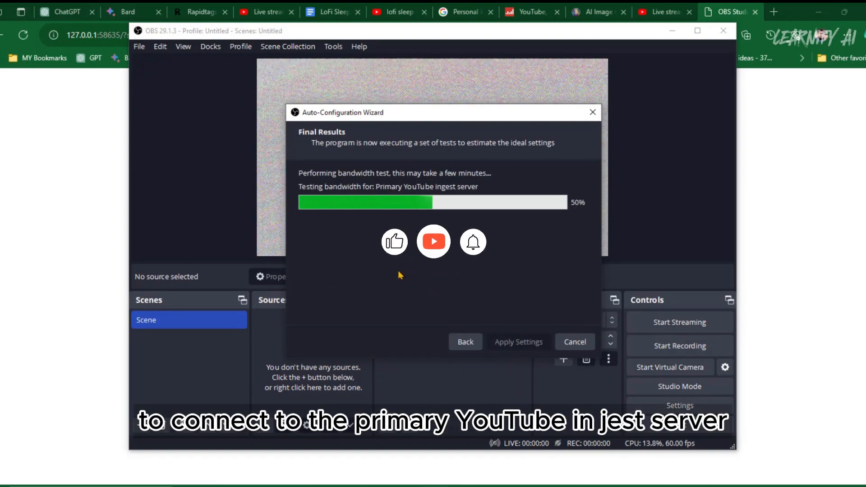
# - Show the live stream page in the browser, close the floating YouTube chat, and maximize the OBS window
pyautogui.click(266, 11)
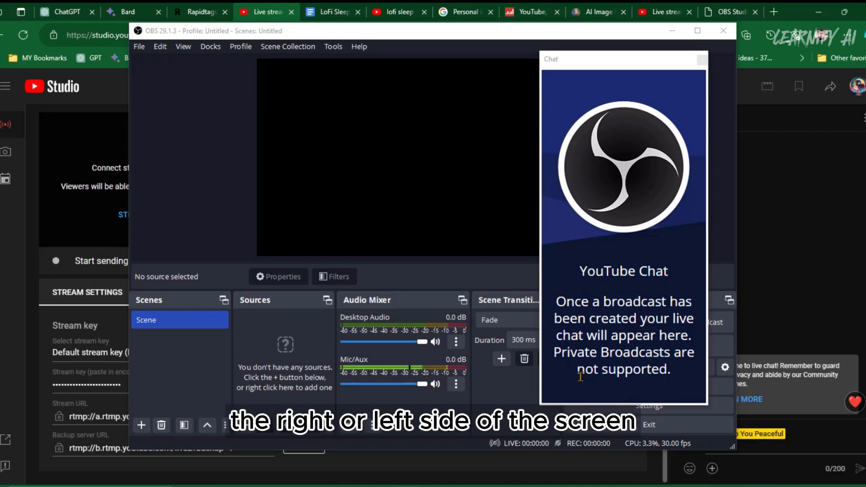
pyautogui.click(702, 60)
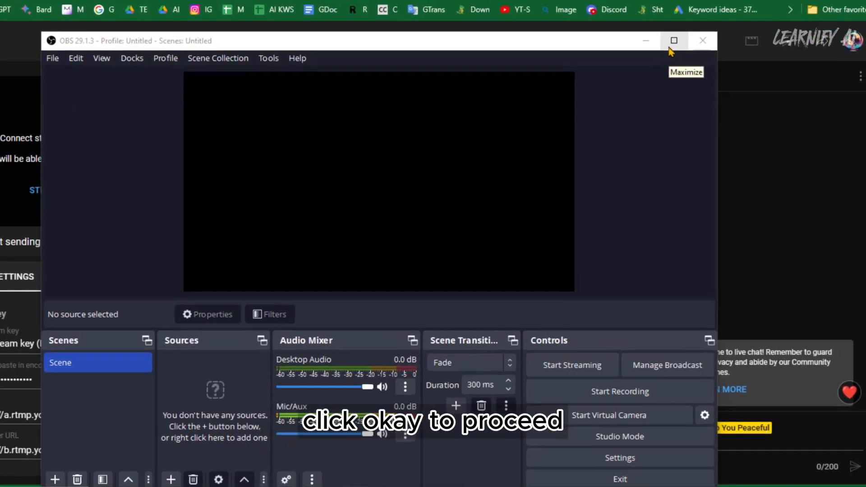
pyautogui.click(697, 87)
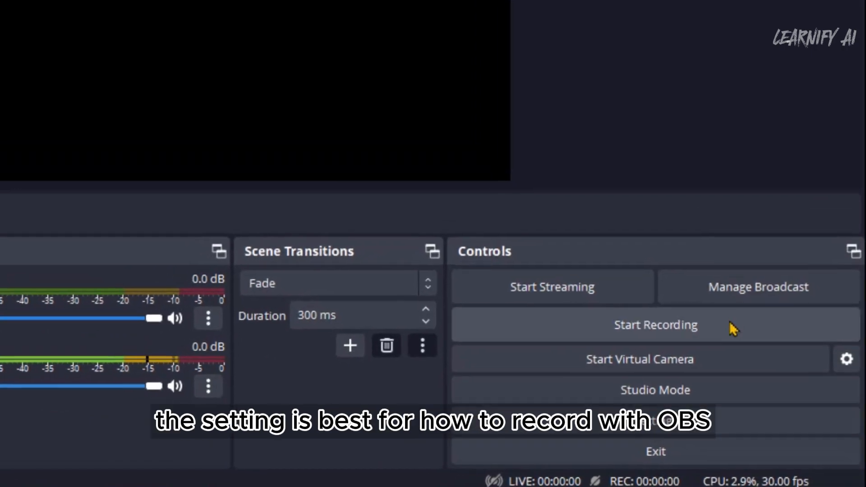
# - Open the YouTube broadcast setup and title the new broadcast "Lofi Sleeping music"
pyautogui.click(739, 297)
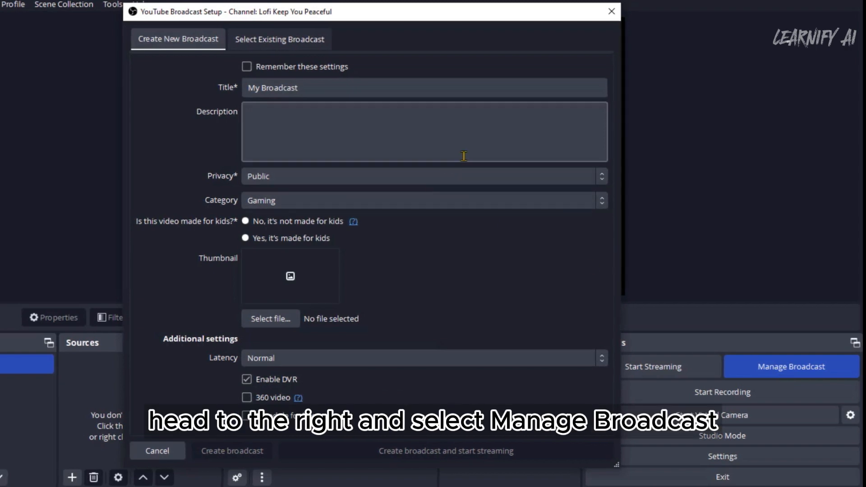
pyautogui.click(327, 90)
pyautogui.moveTo(252, 89); pyautogui.dragTo(222, 90)
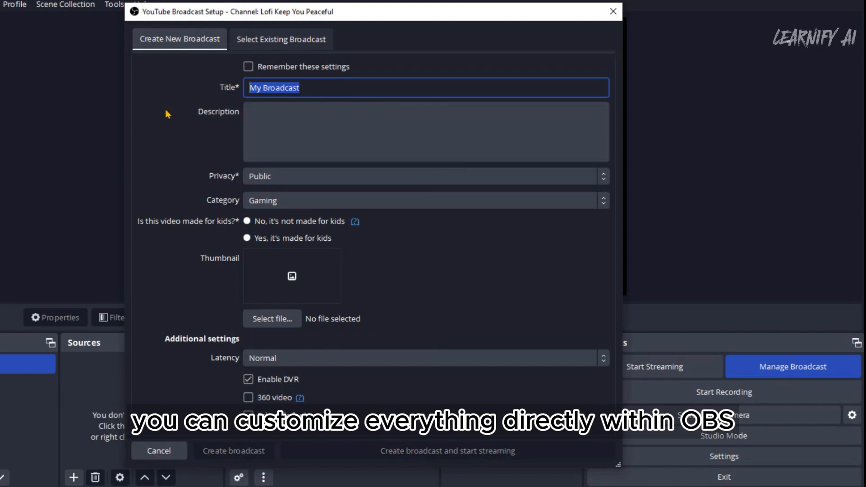
pyautogui.write('Lof')
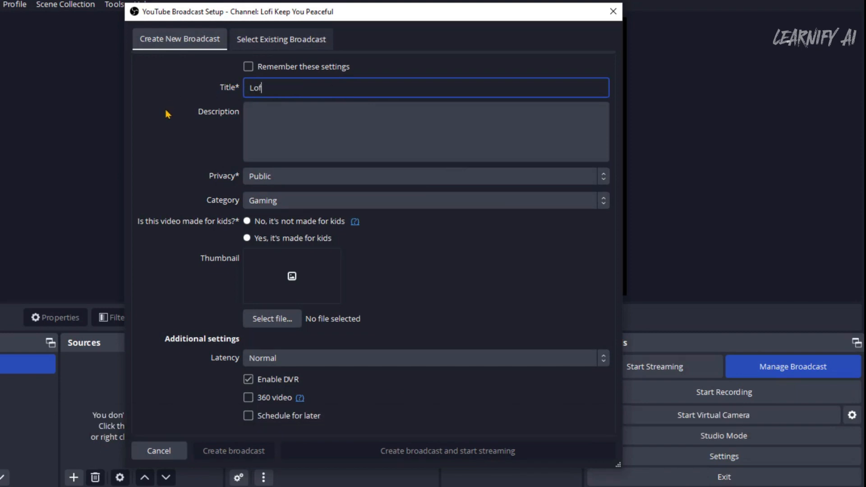
pyautogui.write('i Sleep')
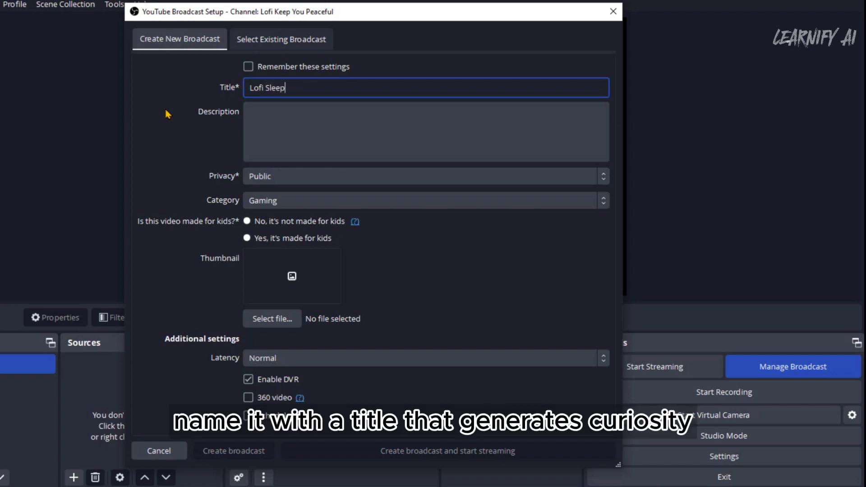
pyautogui.write('ing music')
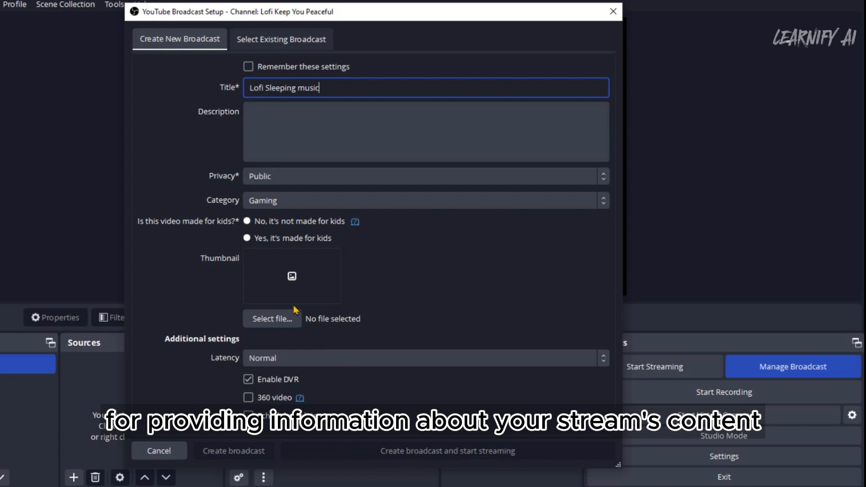
# - Copy the broadcast title "Lofi Sleeping music" into the description
pyautogui.click(302, 126)
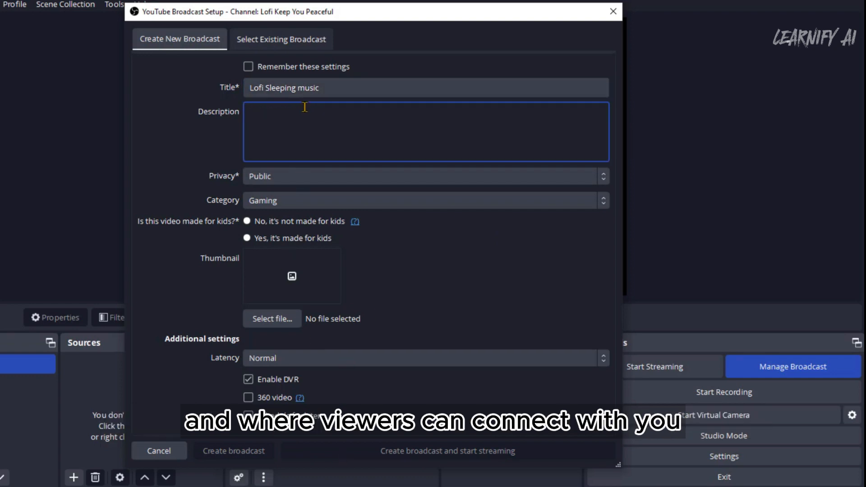
pyautogui.moveTo(323, 91); pyautogui.dragTo(242, 92)
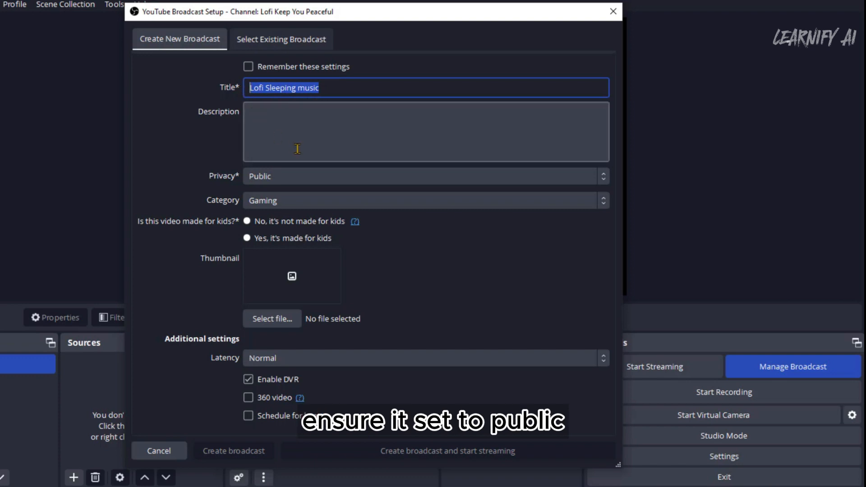
pyautogui.click(327, 125)
pyautogui.hotkey('ctrl', 'v')
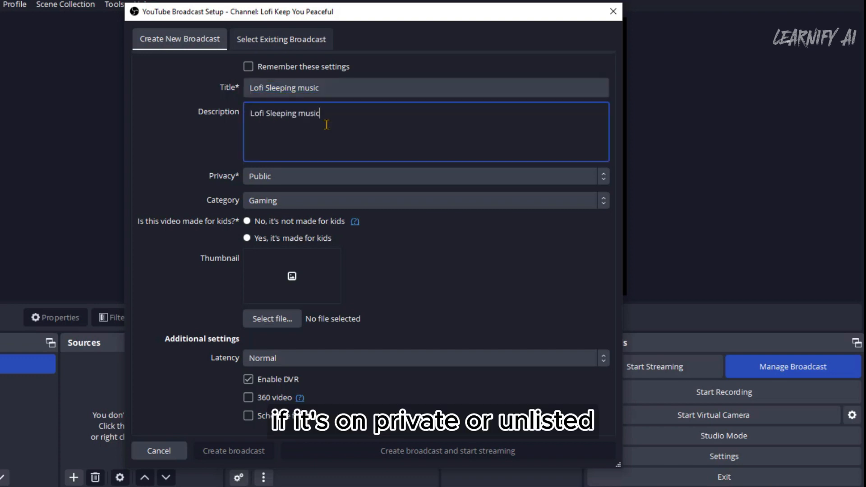
# - Set the broadcast's privacy to Public and its category to Music
pyautogui.click(334, 185)
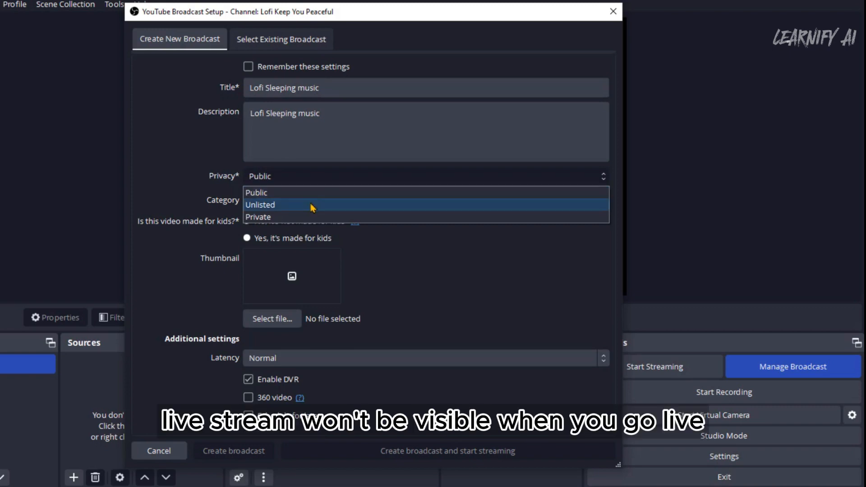
pyautogui.click(272, 197)
pyautogui.click(311, 205)
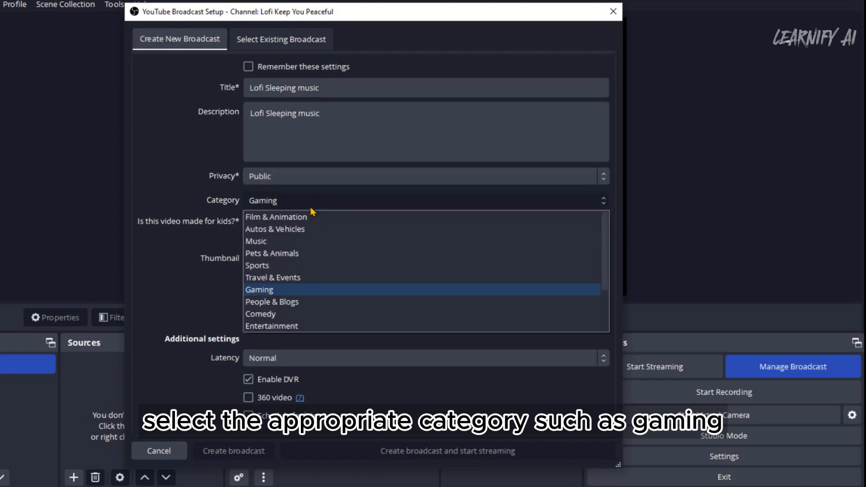
pyautogui.click(301, 242)
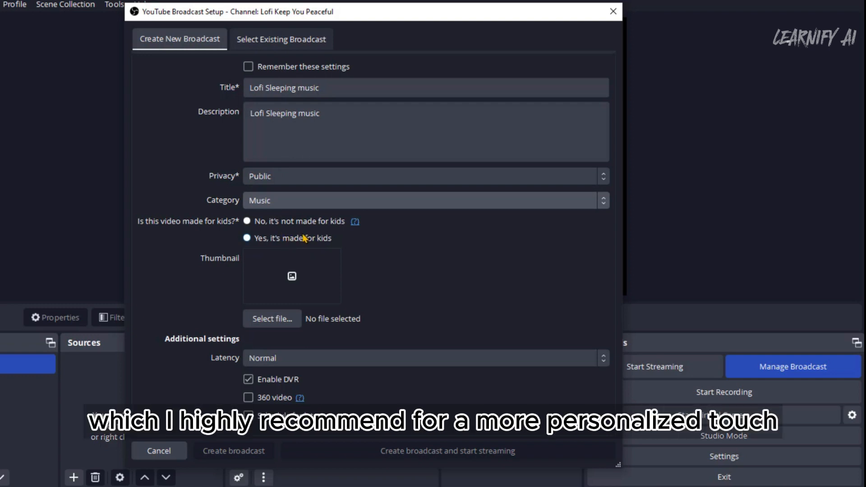
# - Mark the broadcast as not made for kids, with the red-moon image as thumbnail, and create it
pyautogui.click(247, 222)
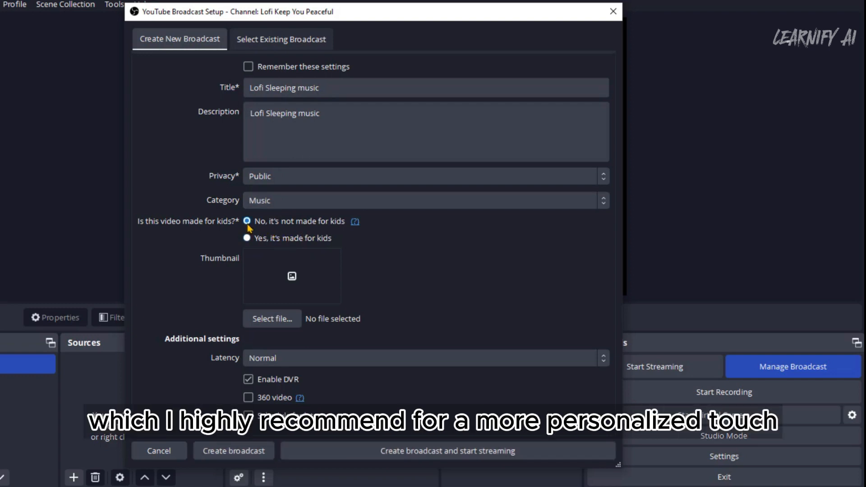
pyautogui.click(291, 288)
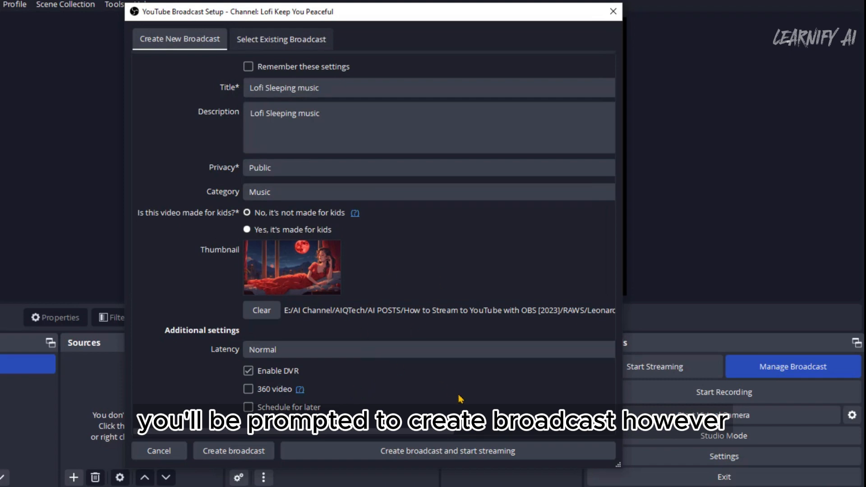
pyautogui.click(356, 477)
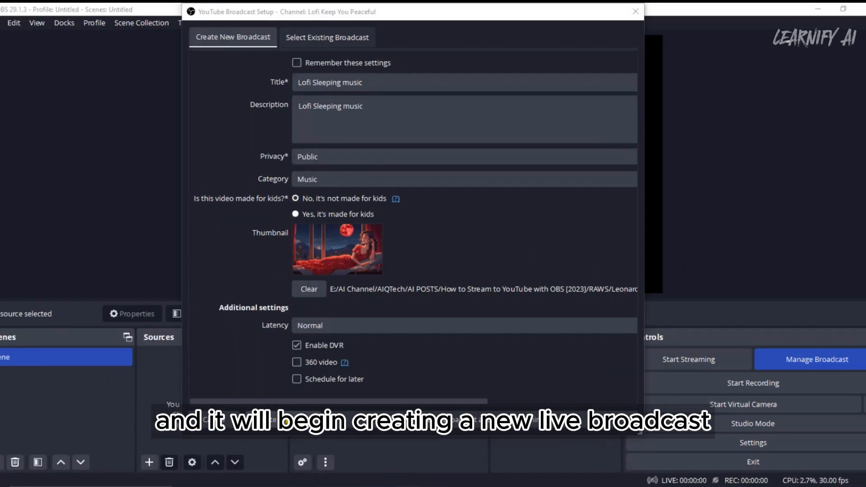
pyautogui.click(233, 451)
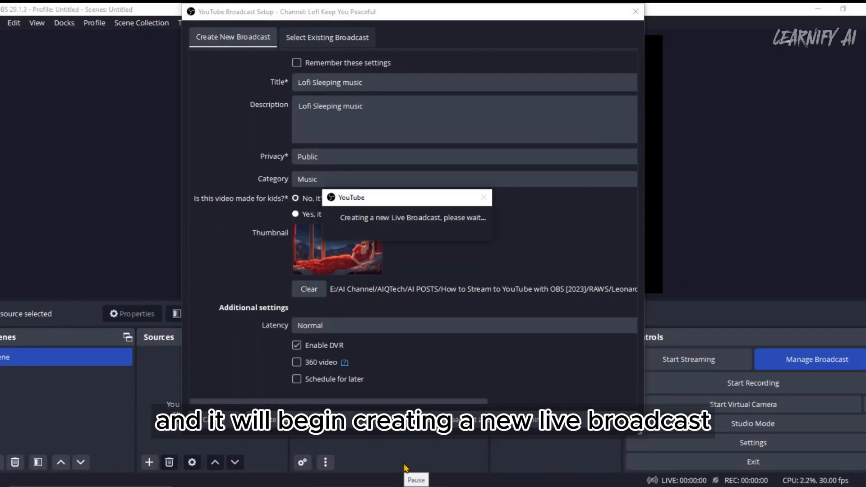
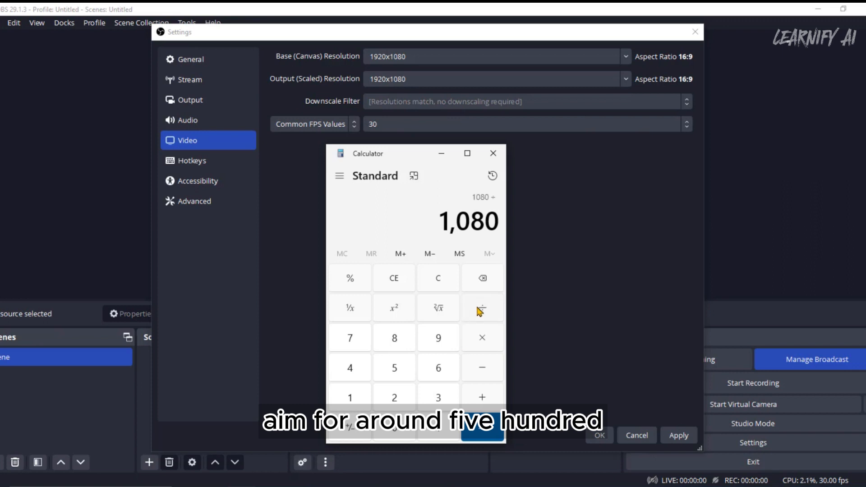
# - Divide 1080 by 2 in the calculator to estimate the bitrate, and minimize the calculator
pyautogui.click(399, 406)
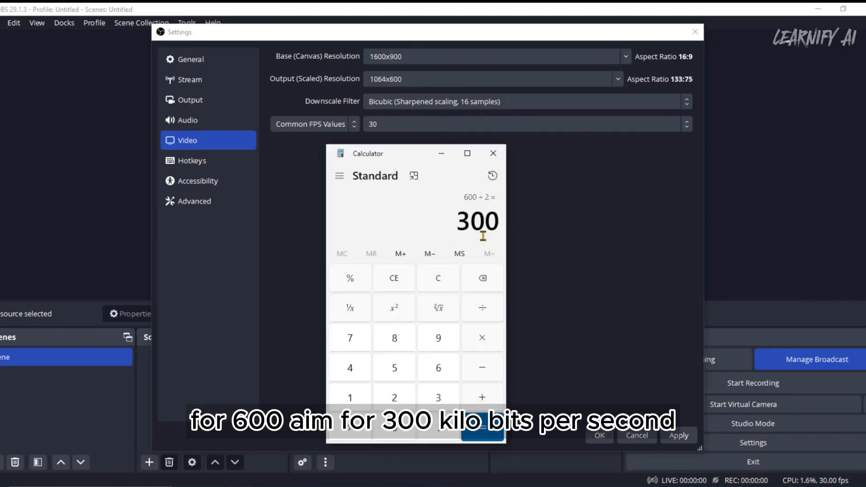
pyautogui.click(442, 154)
# - Set the output resolution to 1280x720 and the common FPS value to 30 in the video settings
pyautogui.click(451, 79)
pyautogui.click(493, 104)
pyautogui.click(452, 125)
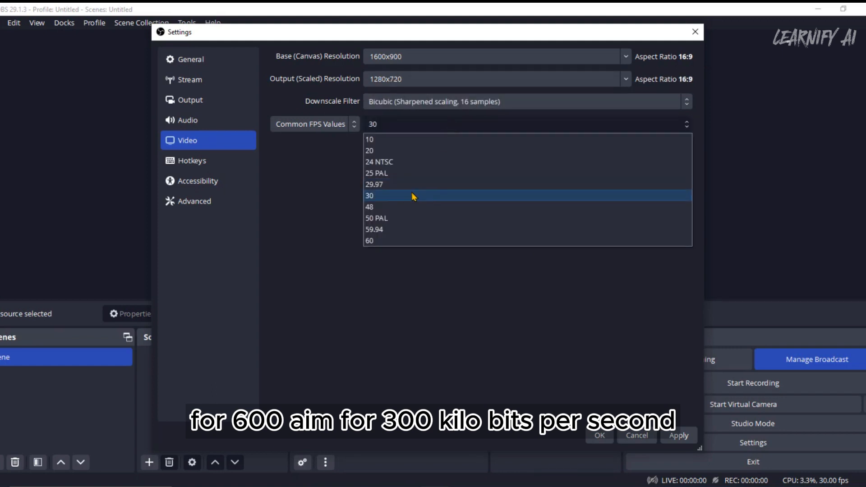
pyautogui.click(414, 196)
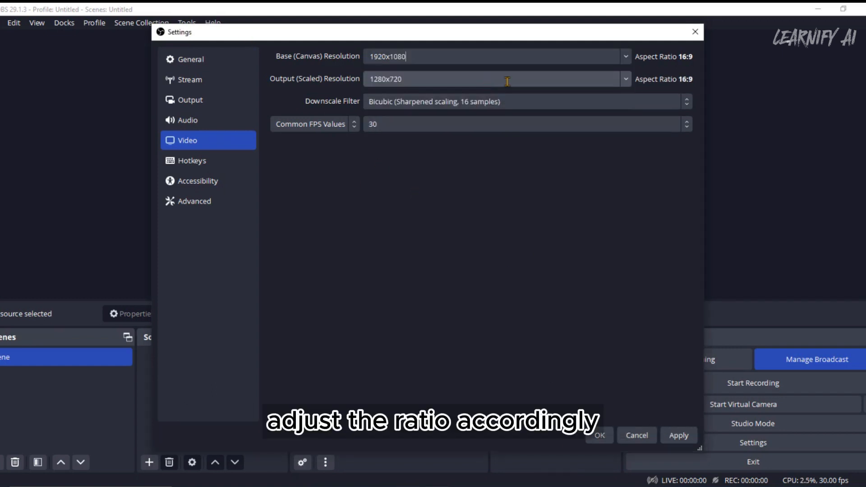
pyautogui.click(508, 81)
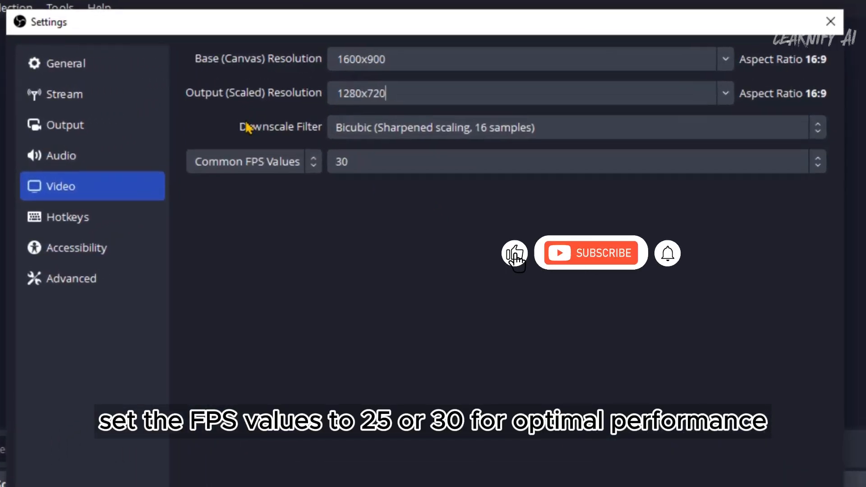
pyautogui.click(403, 179)
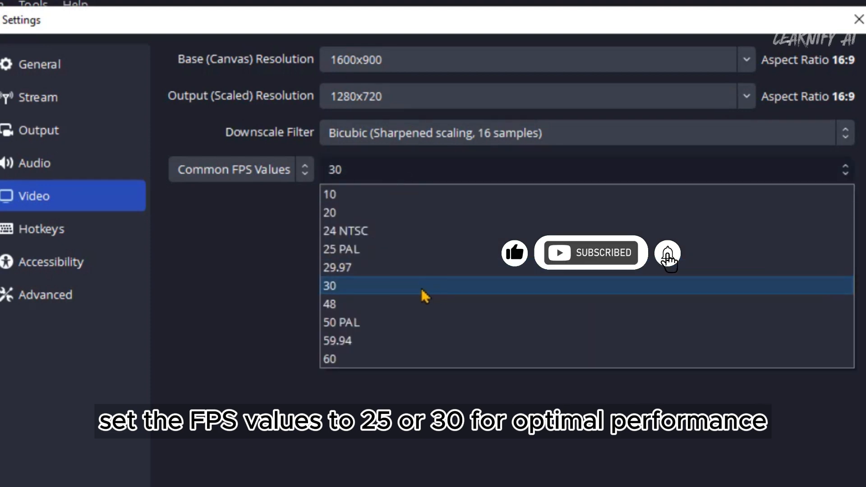
pyautogui.click(421, 287)
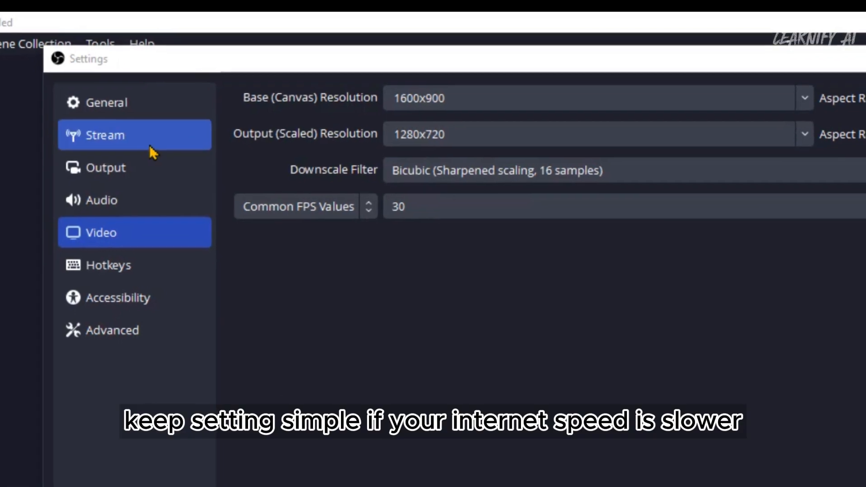
# - Switch the output mode to Advanced and choose x264 as the streaming video encoder
pyautogui.click(73, 165)
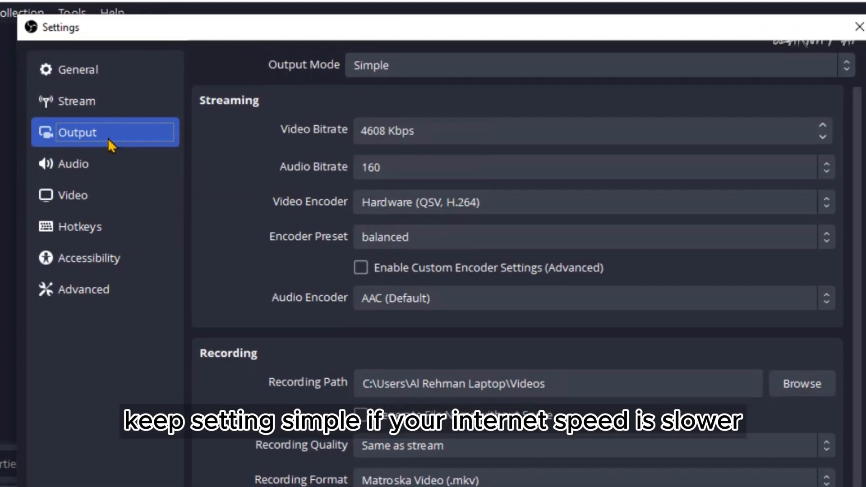
pyautogui.click(407, 57)
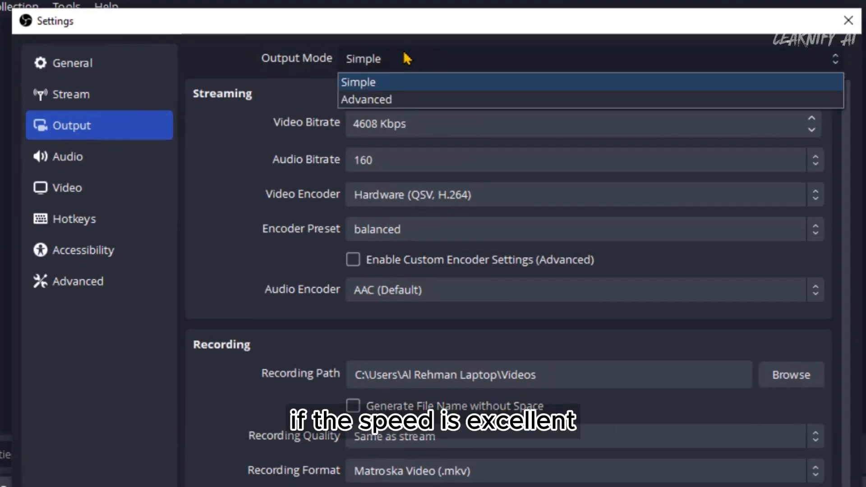
pyautogui.click(367, 102)
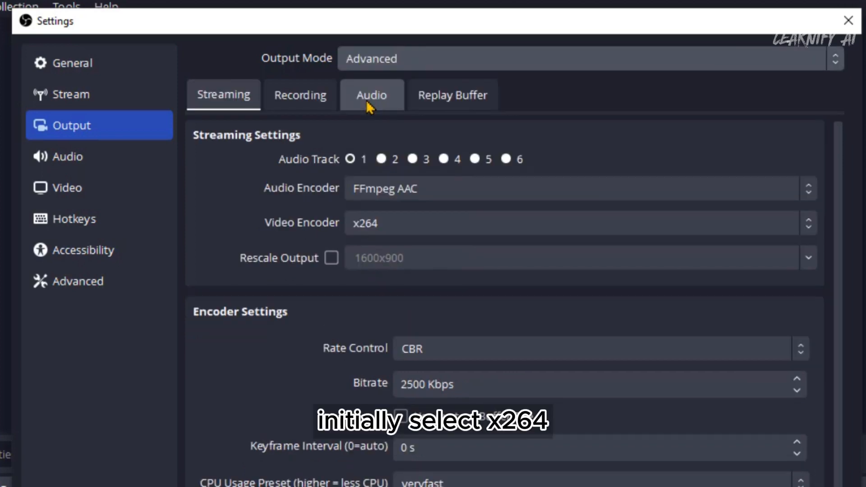
pyautogui.click(407, 232)
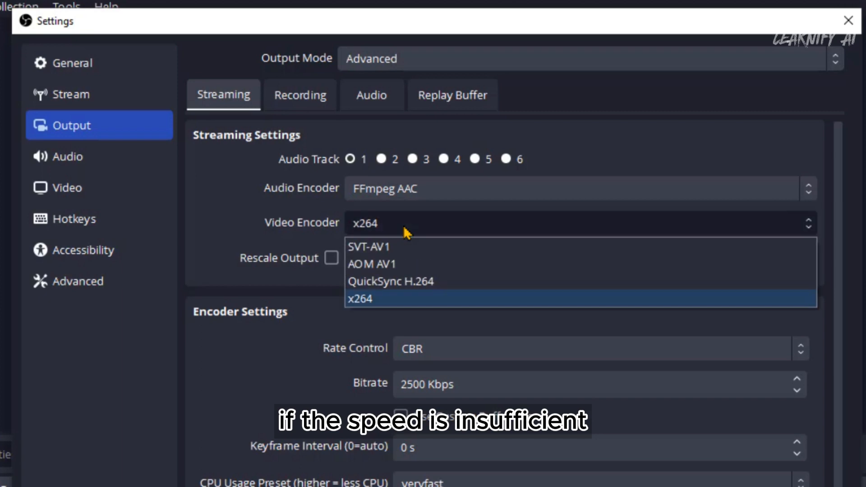
pyautogui.click(379, 302)
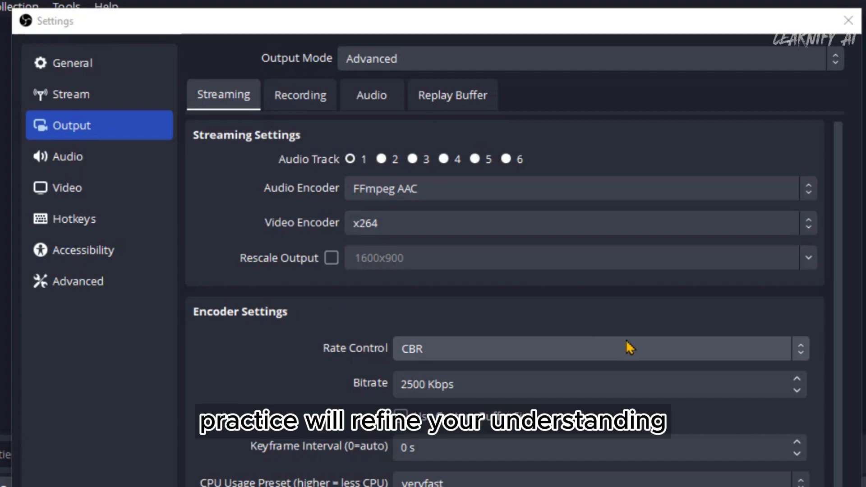
pyautogui.click(481, 382)
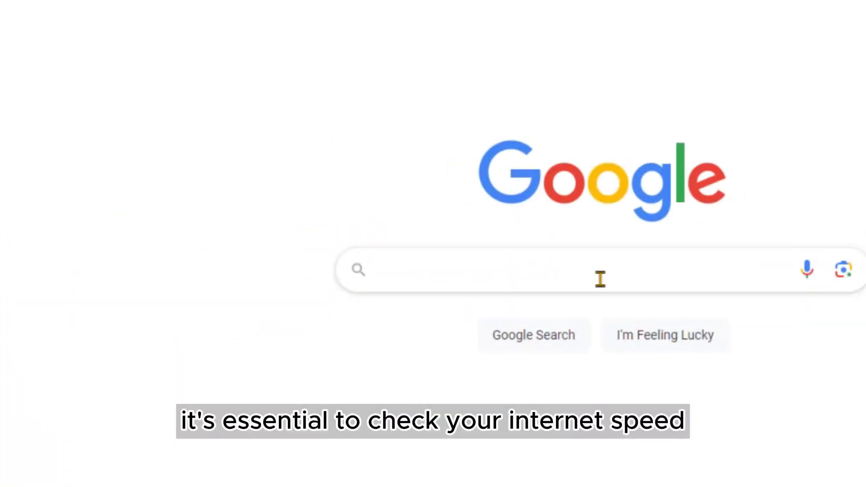
# - Search Google for "internet speed test" in the browser and run a test on Speedtest
pyautogui.click(601, 278)
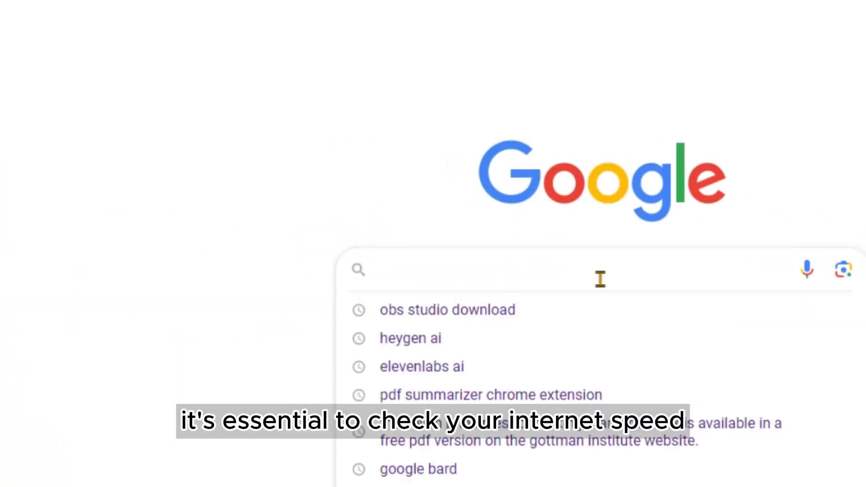
pyautogui.write('internet spee')
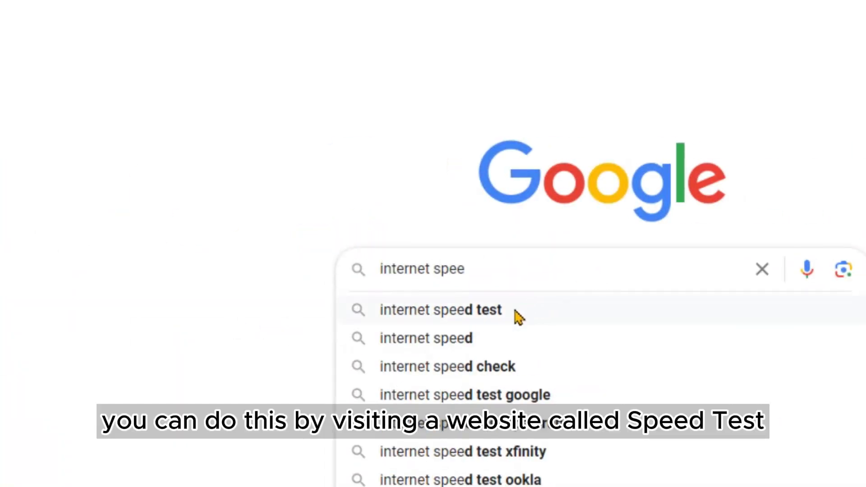
pyautogui.click(516, 313)
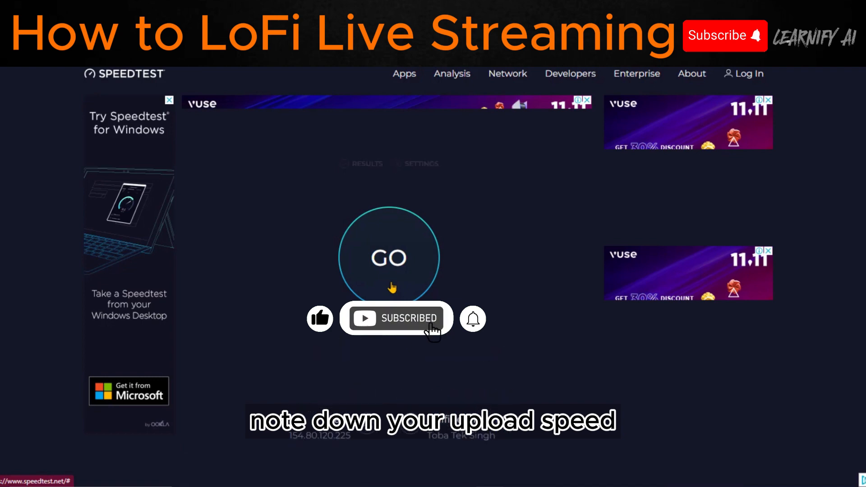
pyautogui.click(392, 287)
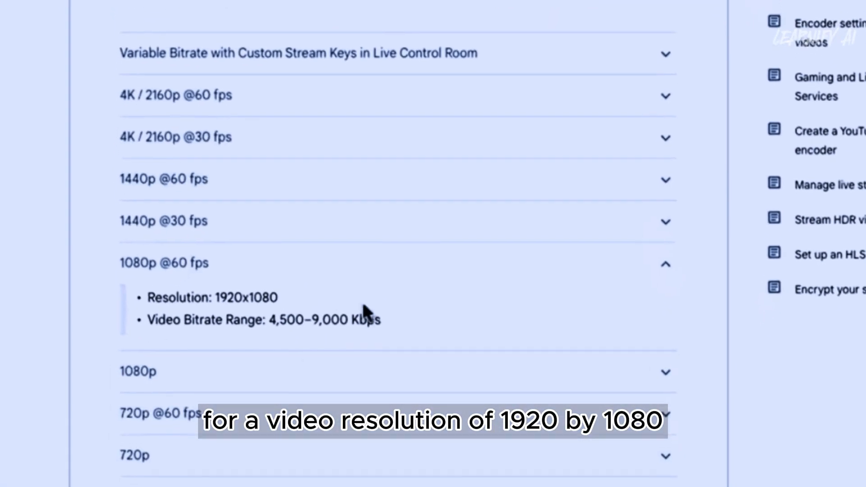
# - Review YouTube's recommended video bitrate ranges for 1080p and 720p at 60 fps
pyautogui.scroll(-3, 367, 315)
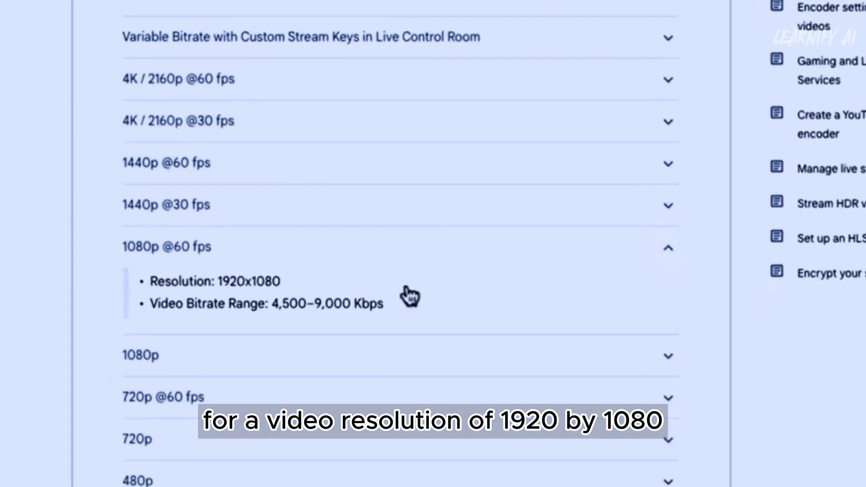
pyautogui.rightClick(351, 335)
pyautogui.click(288, 209)
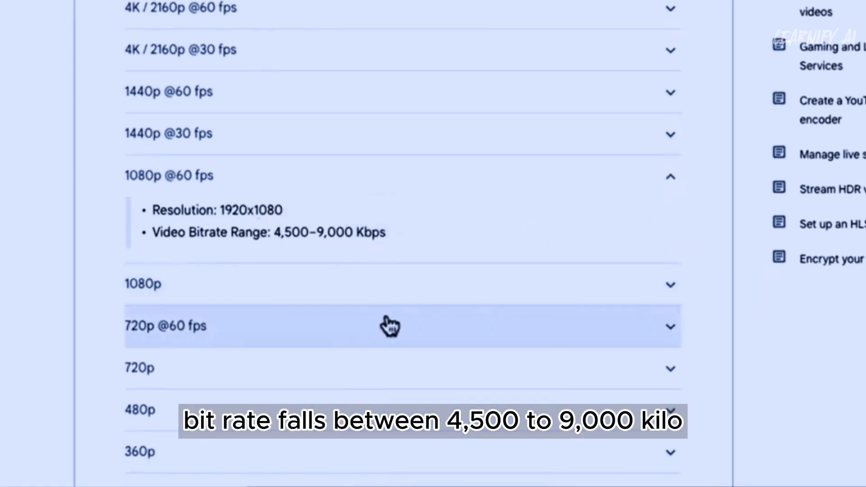
pyautogui.click(670, 328)
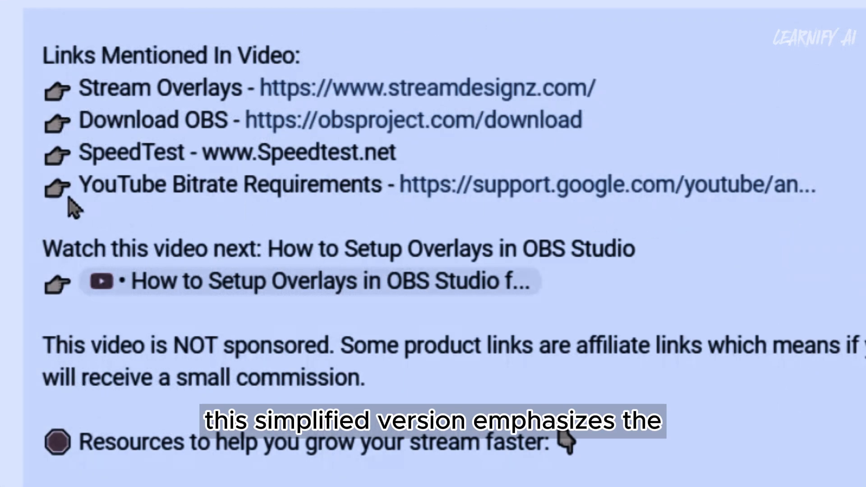
# - Open the YouTube Bitrate Requirements link and examine the minimum and maximum bitrates for each resolution and frame rate
pyautogui.moveTo(77, 185); pyautogui.dragTo(160, 192)
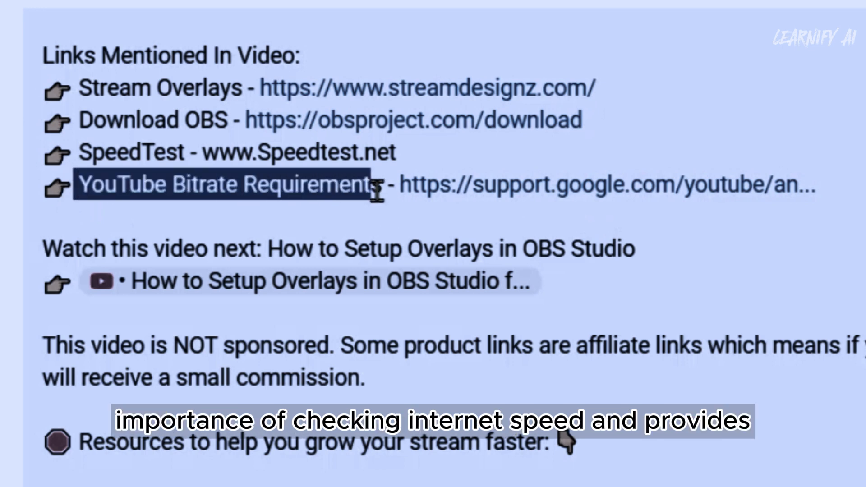
pyautogui.click(519, 196)
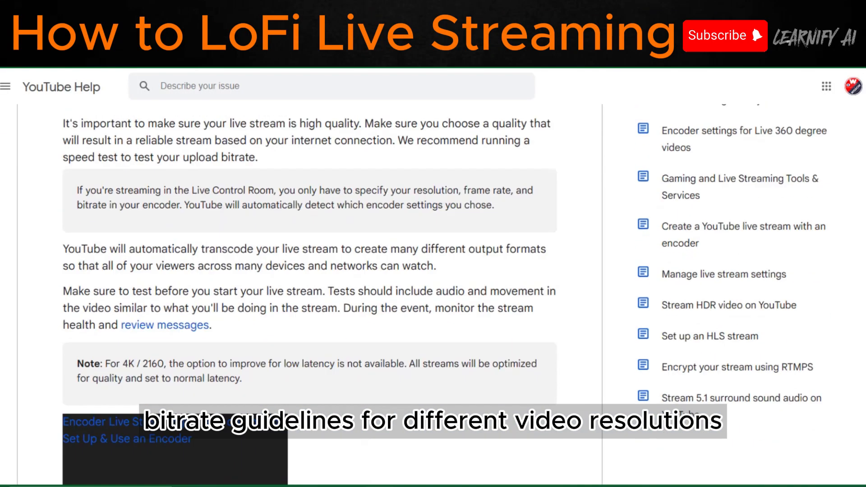
pyautogui.scroll(-10, 309, 293)
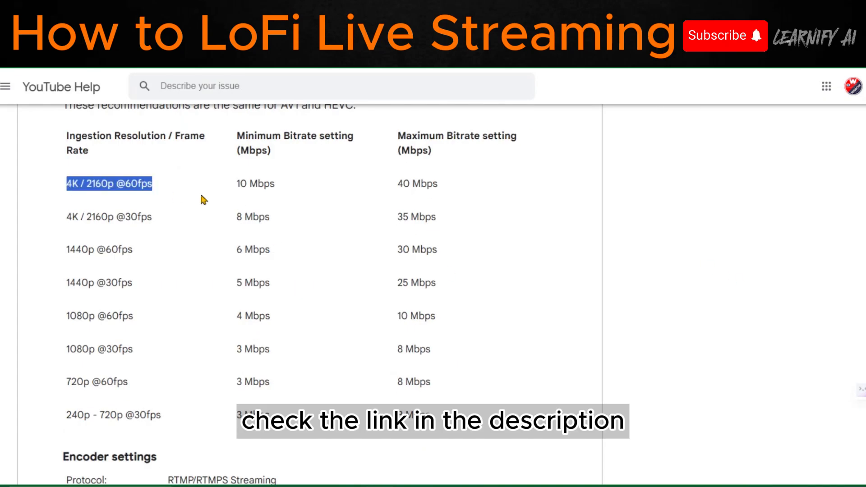
pyautogui.moveTo(204, 200); pyautogui.dragTo(431, 417)
pyautogui.click(251, 428)
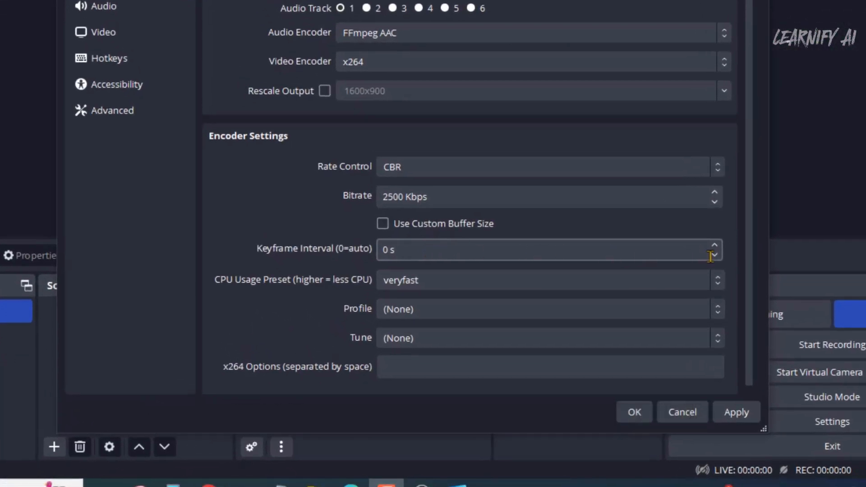
# - Set the keyframe interval to 2 s and the encoder profile to main, and save the OBS settings
pyautogui.click(715, 246)
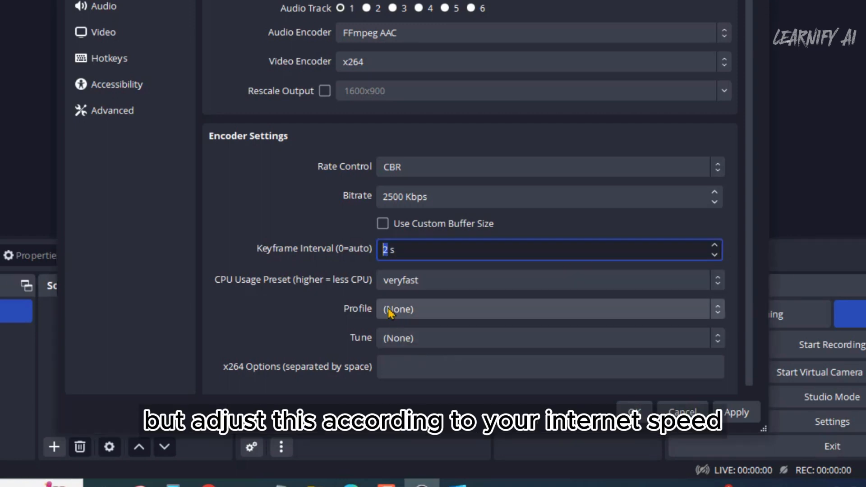
pyautogui.click(785, 1)
pyautogui.click(517, 315)
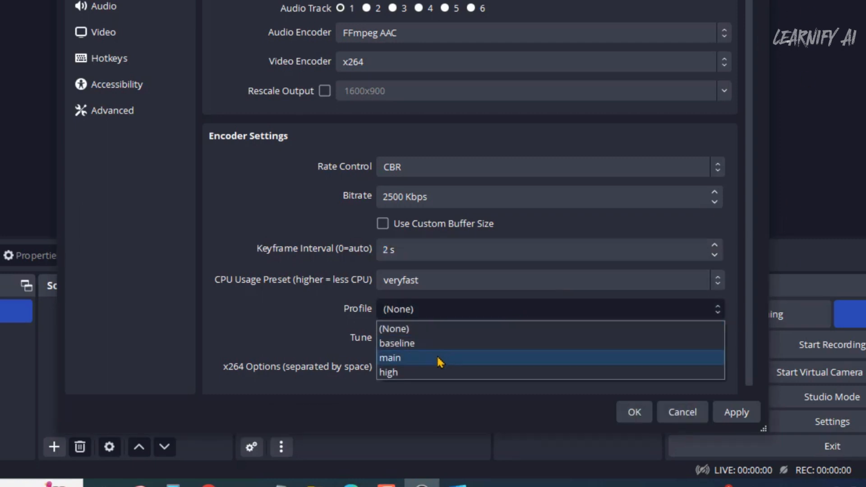
pyautogui.click(439, 359)
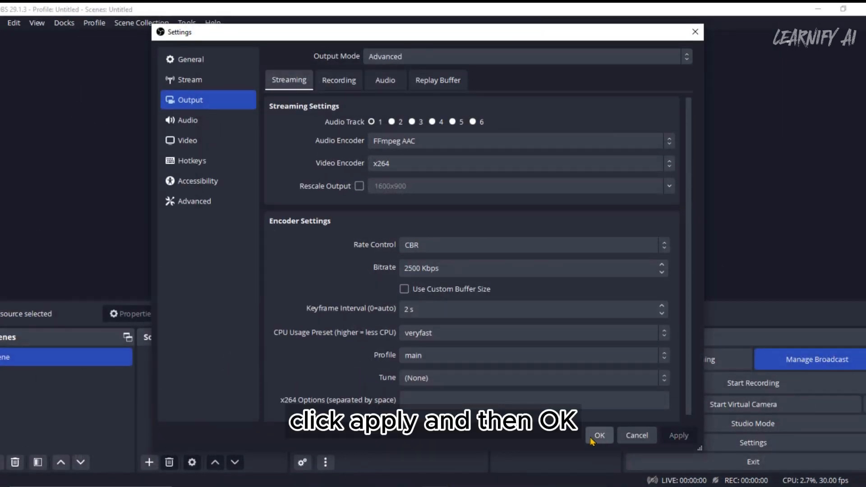
pyautogui.click(597, 436)
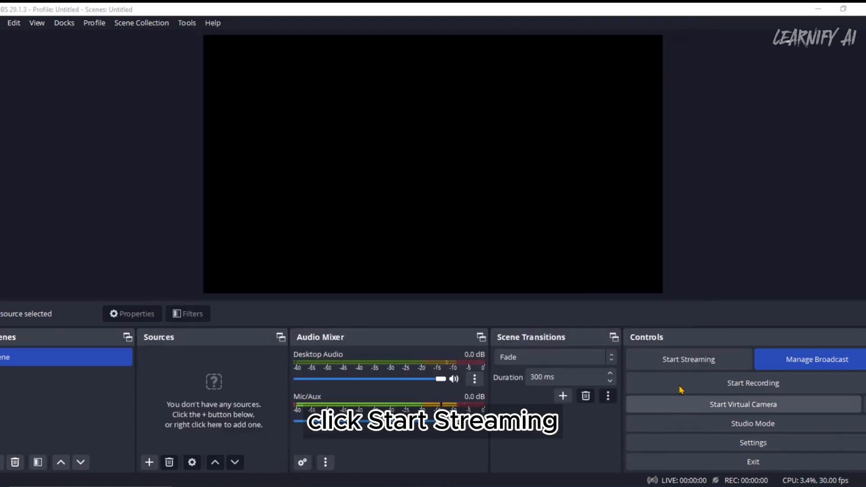
# - Start streaming and accept going live without a video source
pyautogui.click(664, 358)
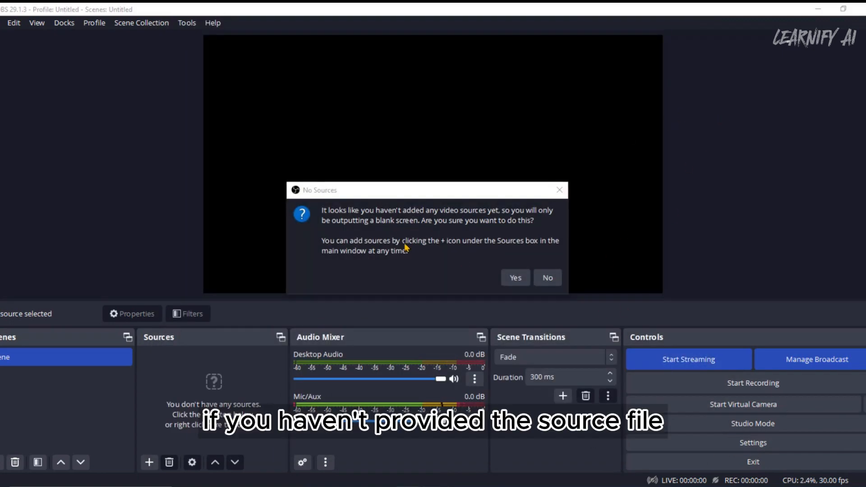
pyautogui.click(515, 278)
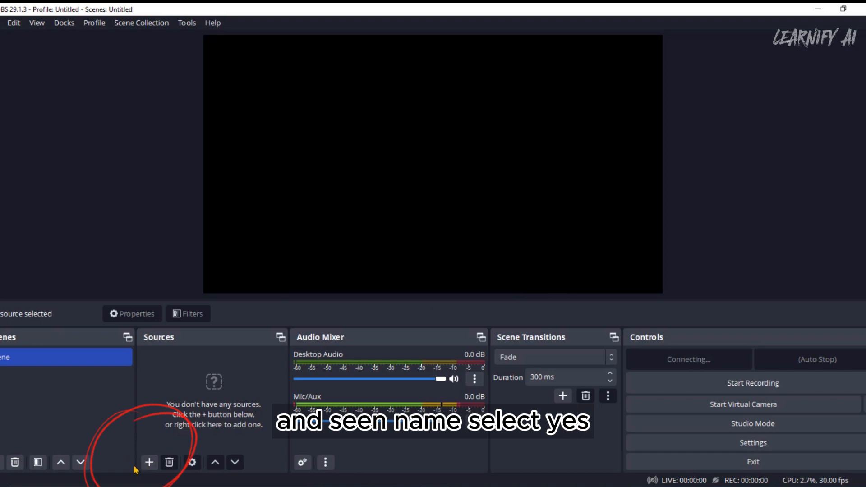
# - Add a new media source named "LoFi Music Beats to Fell aSleep Better and Chillhop" to the scene
pyautogui.click(148, 462)
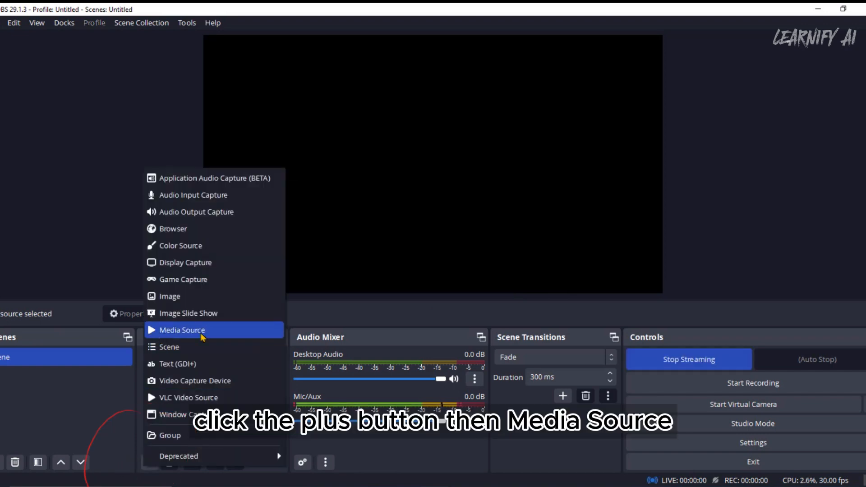
pyautogui.click(213, 335)
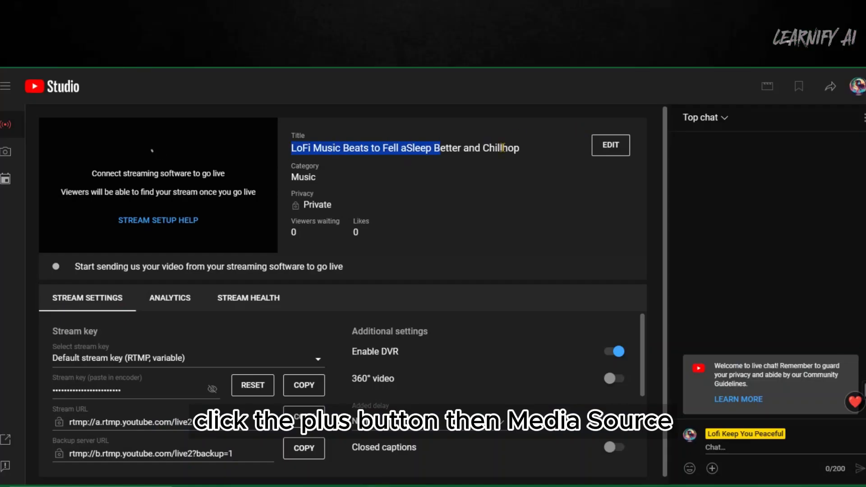
pyautogui.write('LoFi Music Beats to Fell aSleep Better and Chillhop')
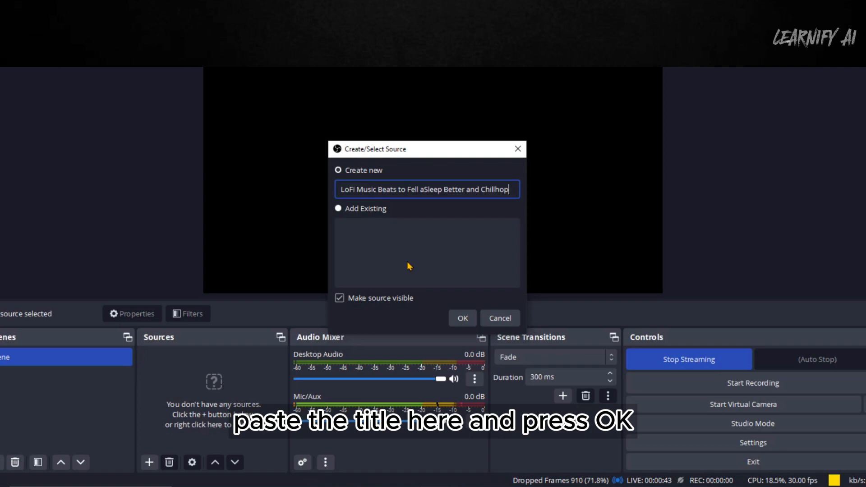
pyautogui.click(462, 263)
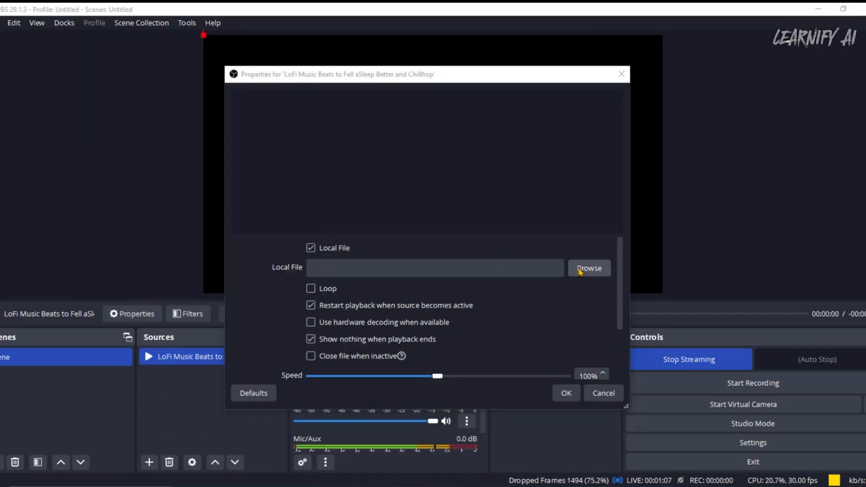
# - Use the local video ending in "Slowed Vibes Study Chill Refreshing - Trim.mp4" for the media source, enable Loop and confirm its properties
pyautogui.click(588, 268)
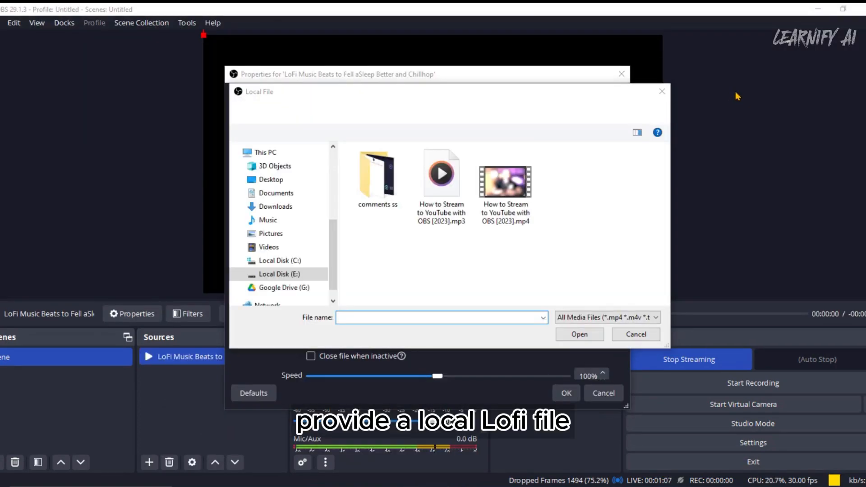
pyautogui.doubleClick(428, 152)
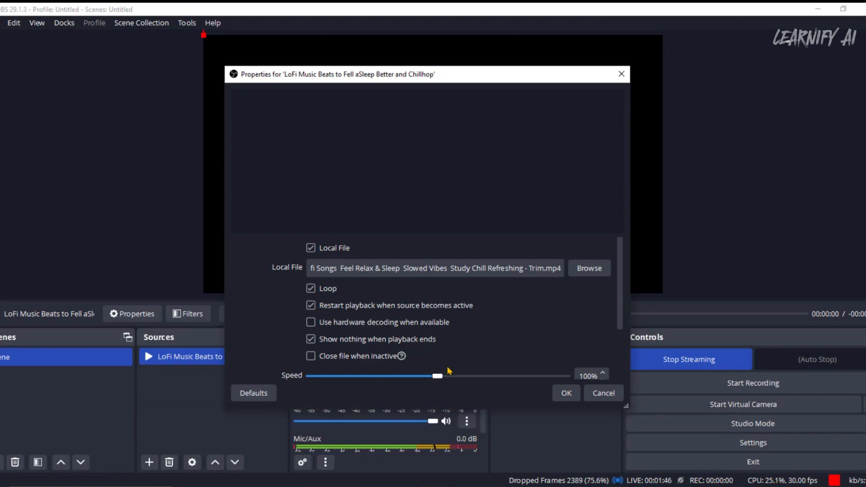
pyautogui.click(566, 394)
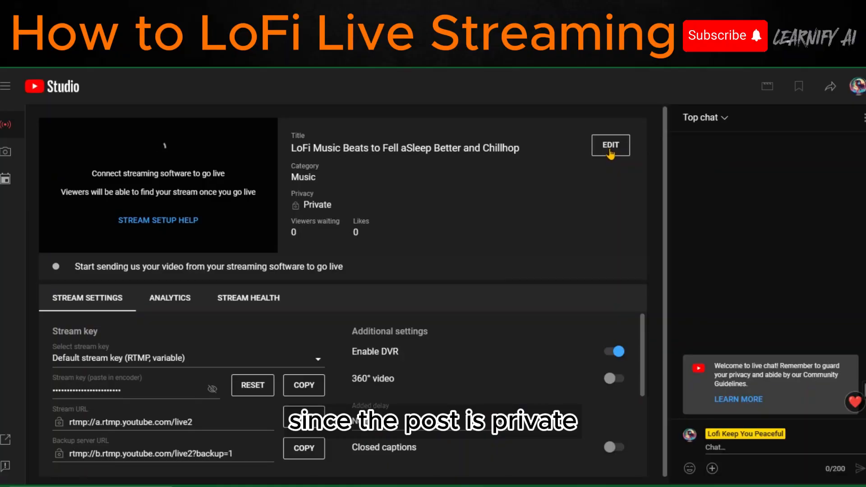
# - In YouTube Studio, change the broadcast's visibility to Public and save its settings
pyautogui.click(609, 152)
pyautogui.scroll(-6, 551, 328)
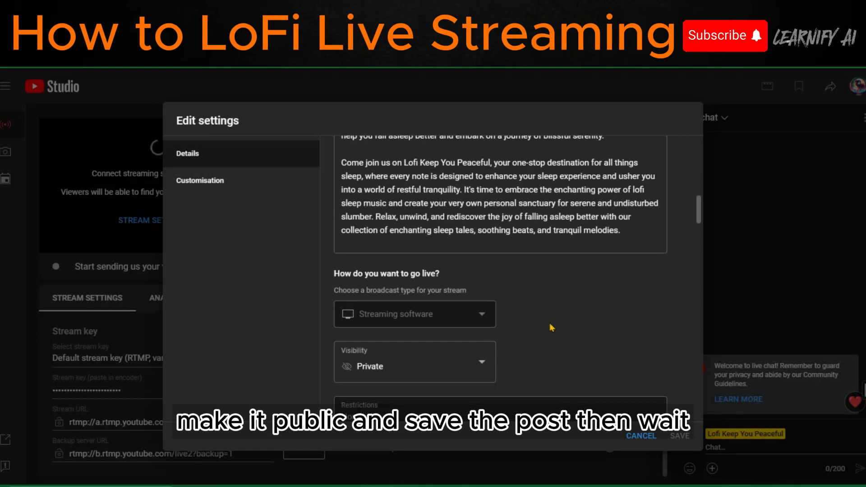
pyautogui.scroll(-2, 547, 331)
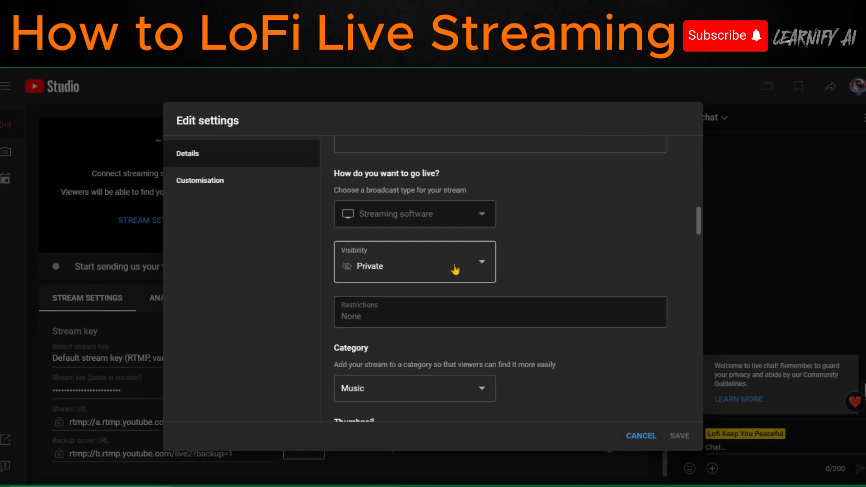
pyautogui.click(454, 269)
pyautogui.click(599, 395)
pyautogui.scroll(-5, 598, 395)
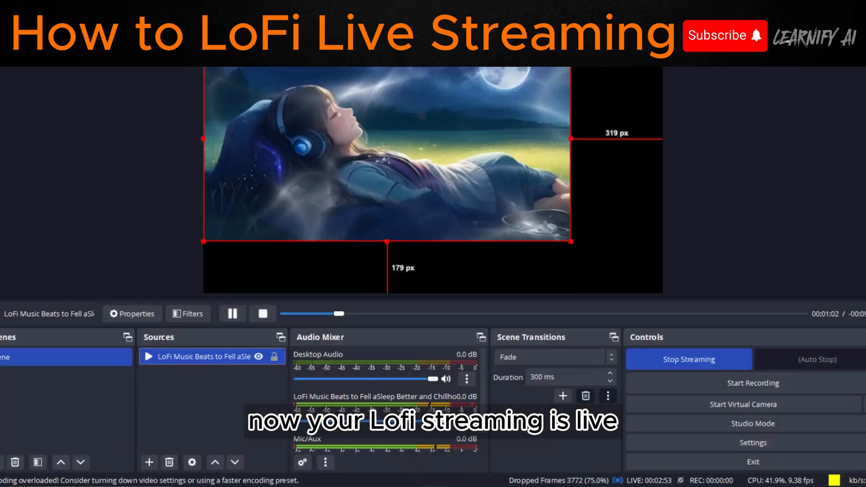
# - In OBS, enlarge and position the LoFi media to nearly fill the canvas, and stop streaming
pyautogui.moveTo(455, 163); pyautogui.dragTo(491, 180)
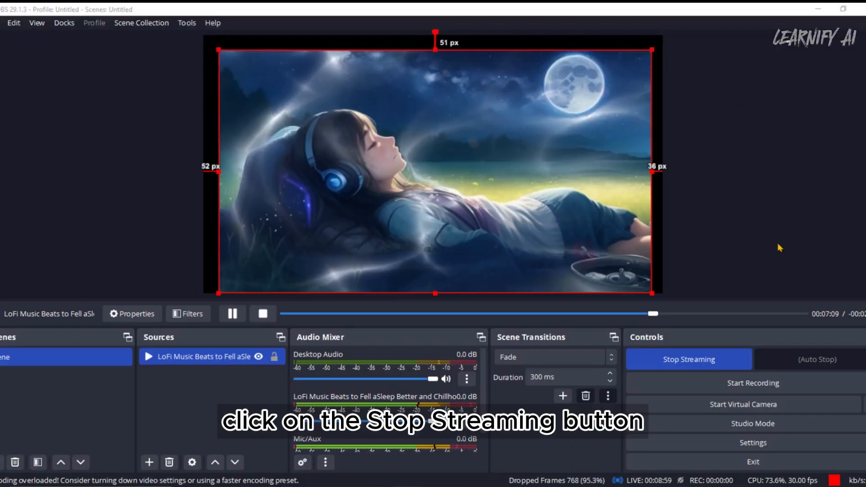
pyautogui.click(674, 367)
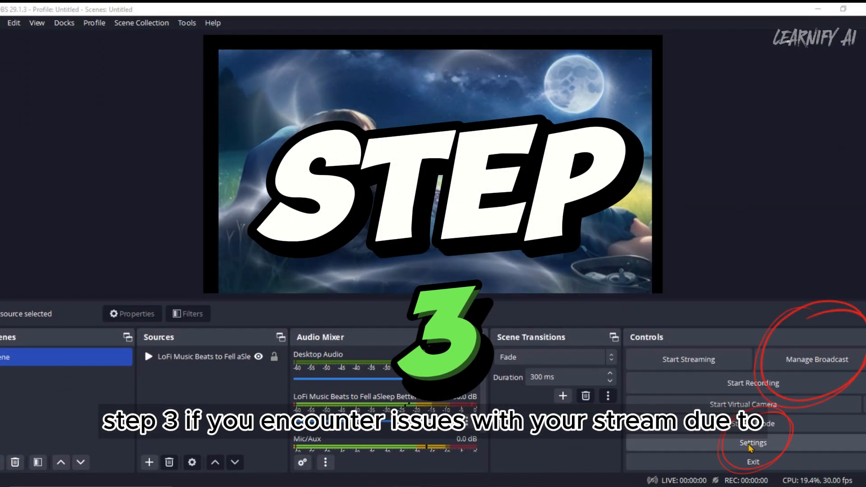
# - Review the canvas and output resolution options in the OBS video settings and set the common FPS value to 25 PAL
pyautogui.click(722, 447)
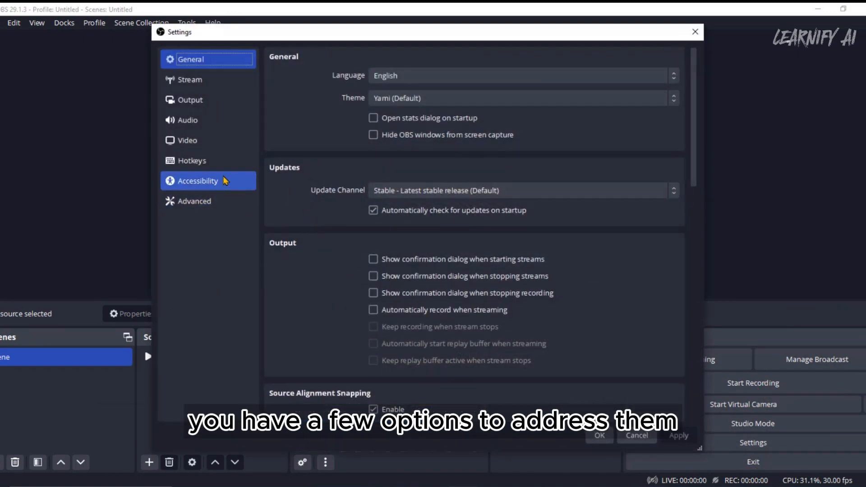
pyautogui.click(219, 145)
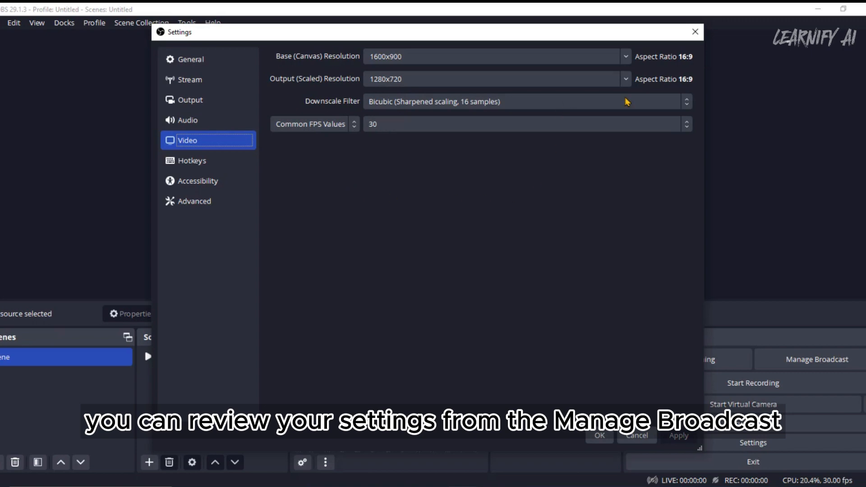
pyautogui.click(625, 58)
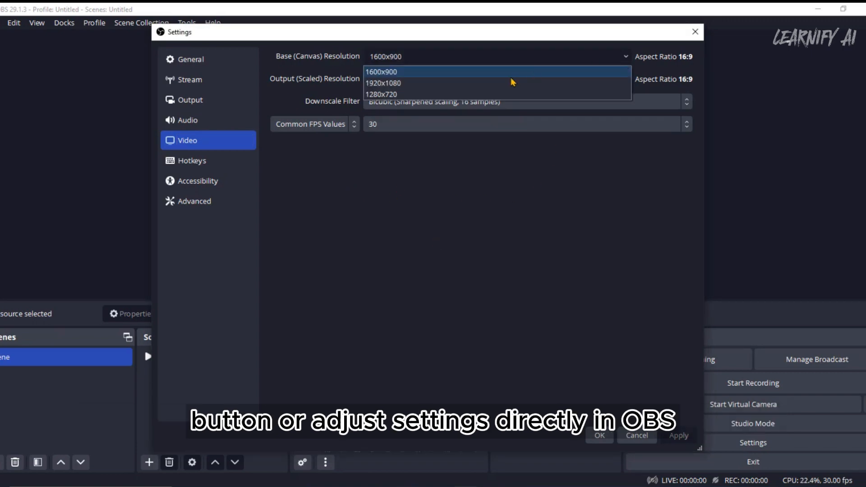
pyautogui.click(625, 79)
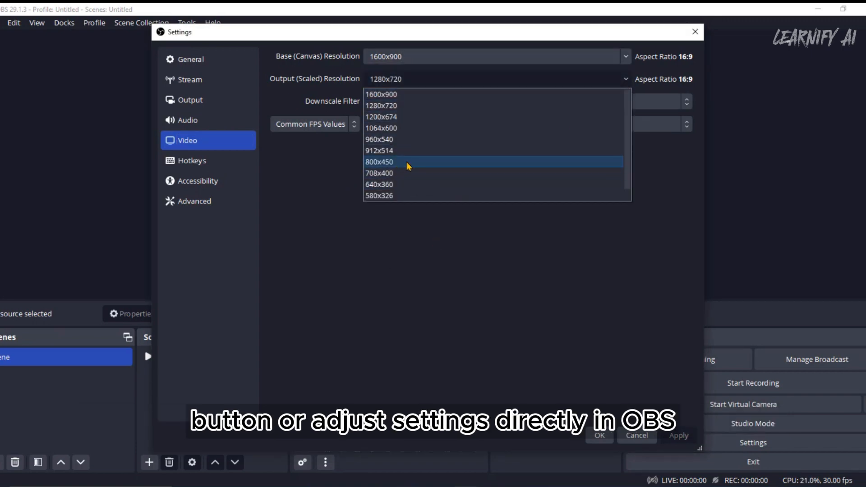
pyautogui.click(663, 178)
pyautogui.click(687, 124)
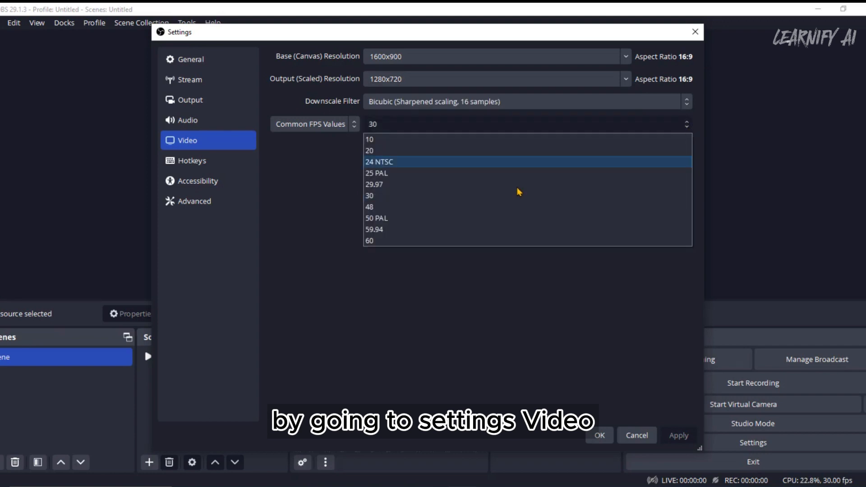
pyautogui.click(391, 184)
# - Set the output (scaled) resolution to 708x400 and save the OBS settings
pyautogui.click(632, 82)
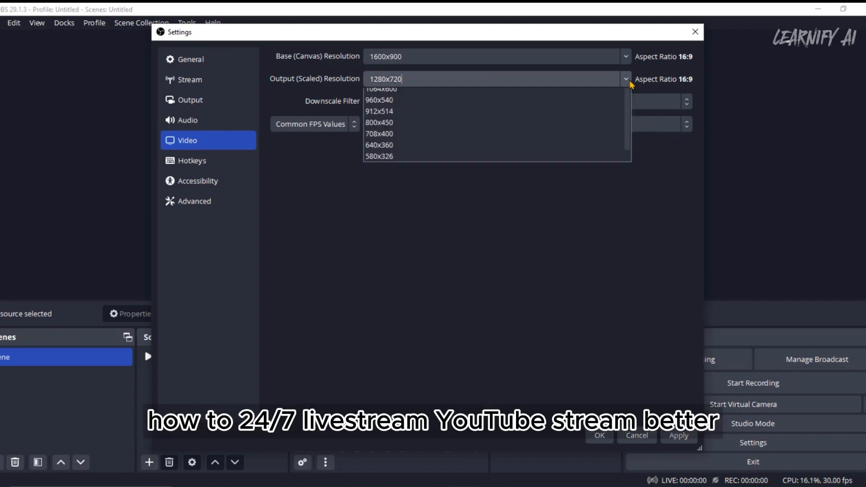
pyautogui.click(473, 173)
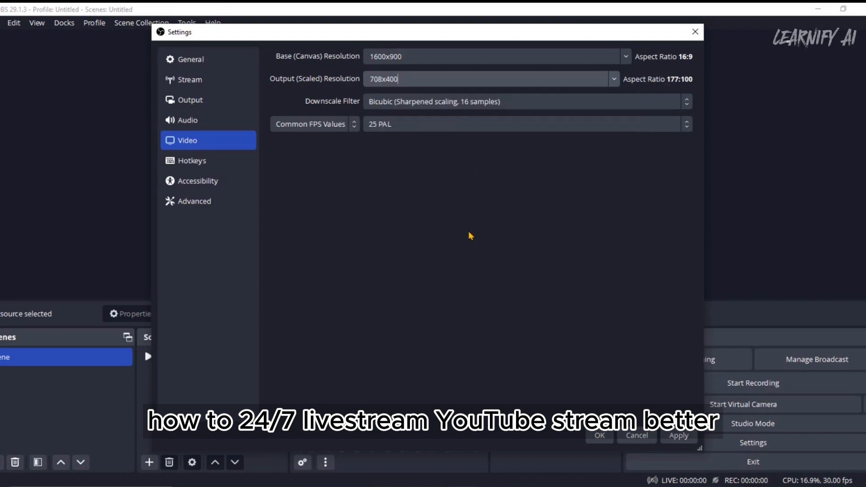
pyautogui.click(592, 436)
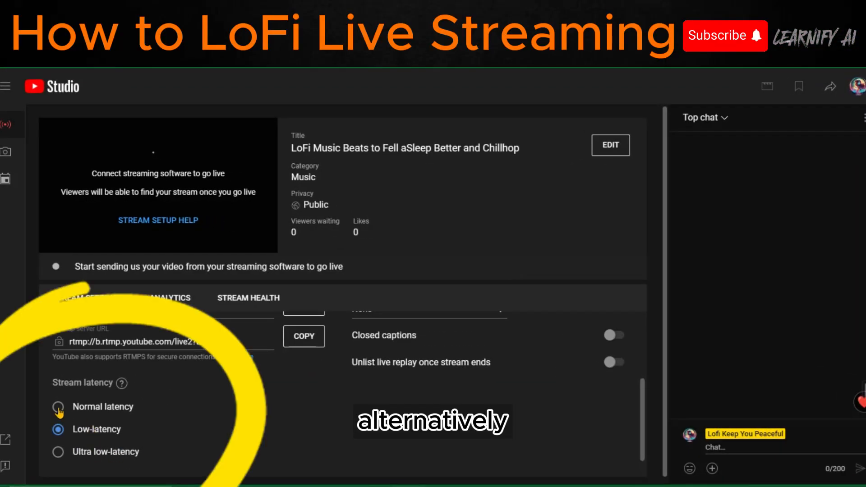
# - In YouTube Studio, set the broadcast's stream latency to Ultra low-latency
pyautogui.click(58, 452)
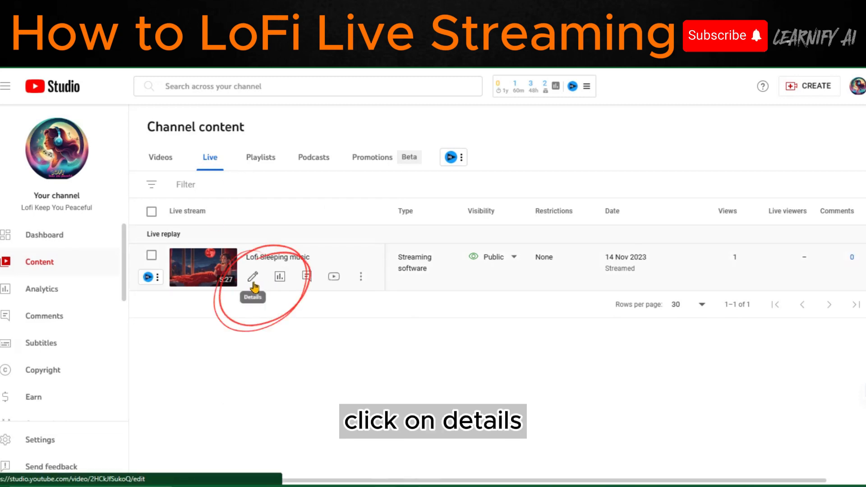
# - Open the "Lofi Sleeping music" live replay in the video editor and start Trim and cut
pyautogui.click(253, 284)
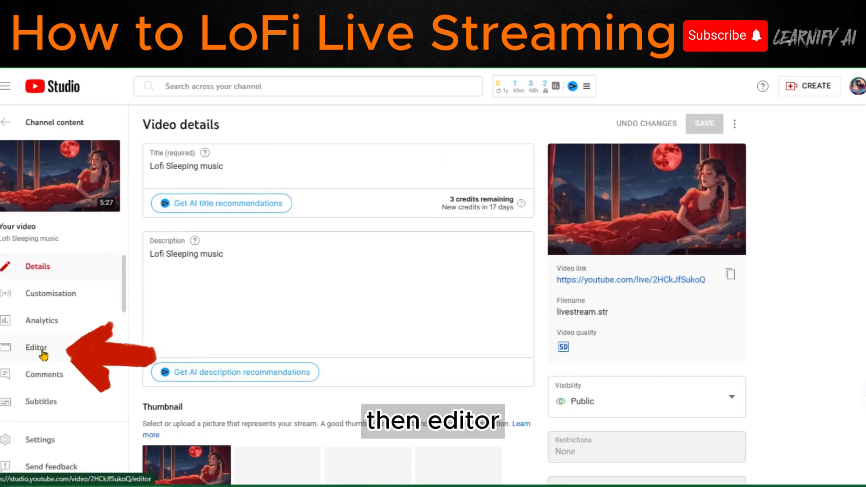
pyautogui.click(43, 355)
pyautogui.click(433, 413)
pyautogui.click(193, 163)
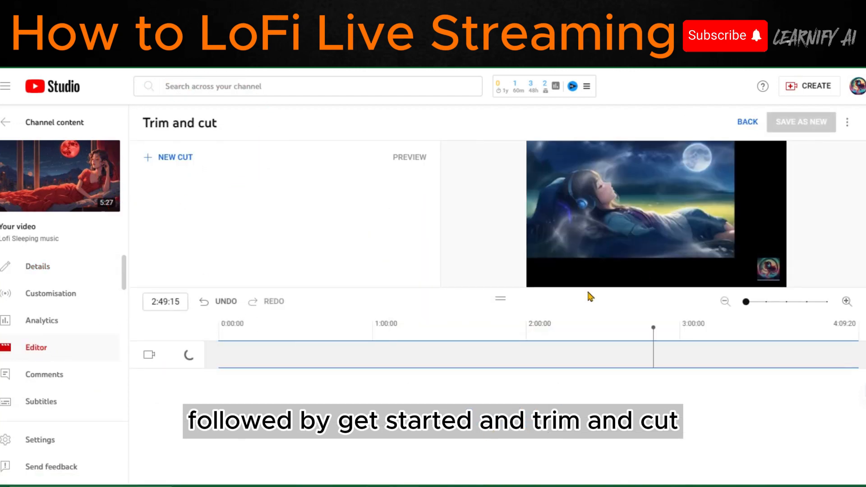
# - Scrub through the replay's timeline, place the playhead at 1:51:29 and add a new cut there
pyautogui.moveTo(653, 333); pyautogui.dragTo(492, 334)
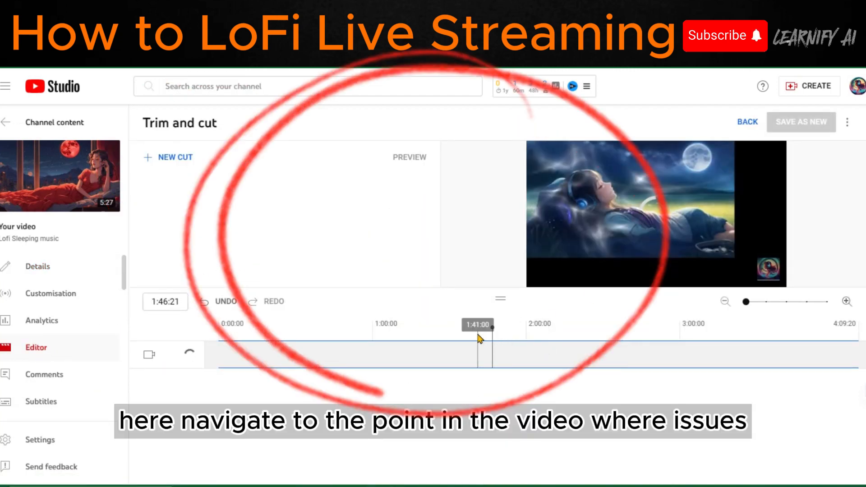
pyautogui.click(500, 337)
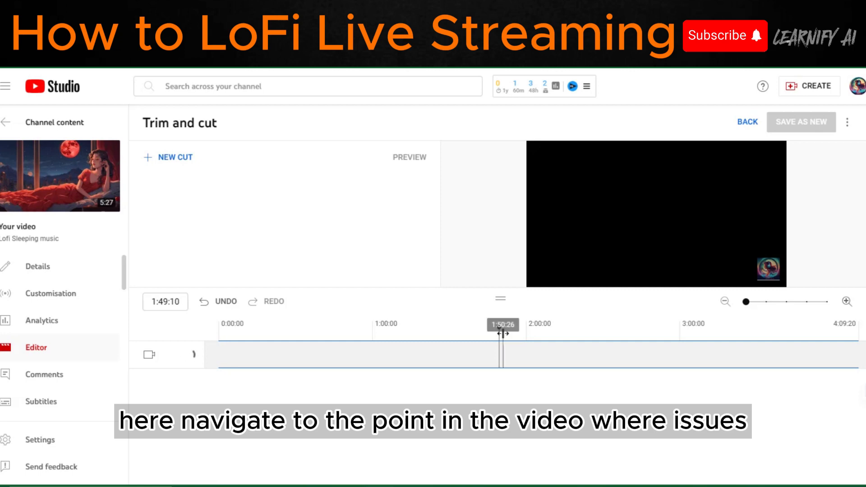
pyautogui.click(503, 334)
pyautogui.click(256, 359)
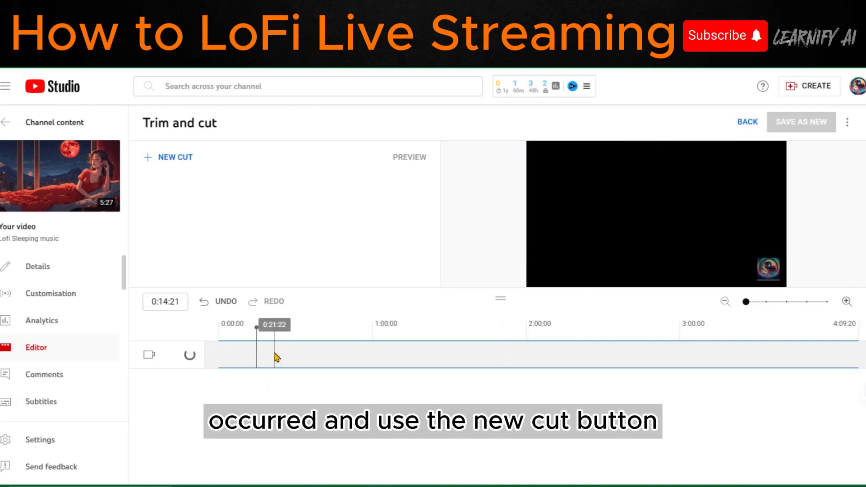
pyautogui.click(277, 358)
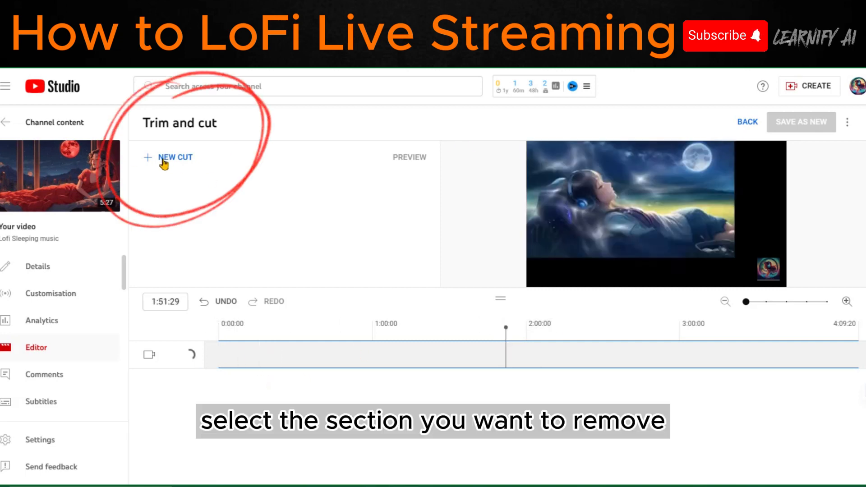
pyautogui.click(162, 159)
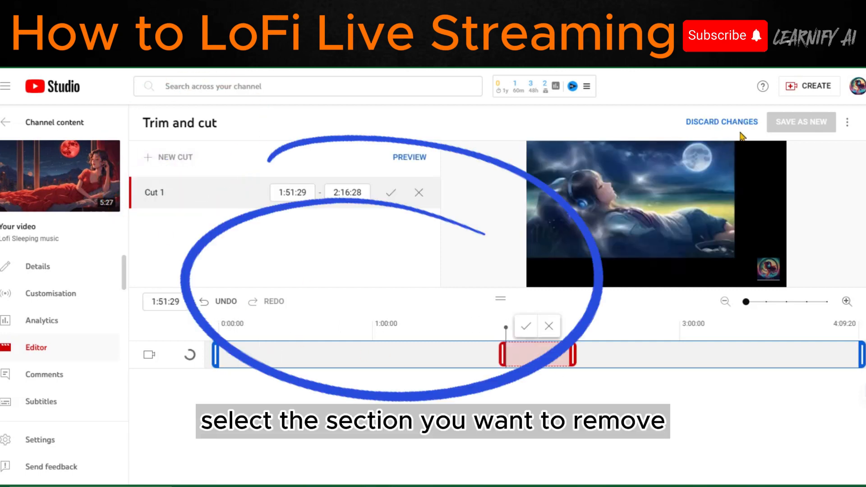
# - Extend the cut's start back to 0:00:00, confirm the cut and view the footage remaining after it
pyautogui.moveTo(500, 357); pyautogui.dragTo(198, 366)
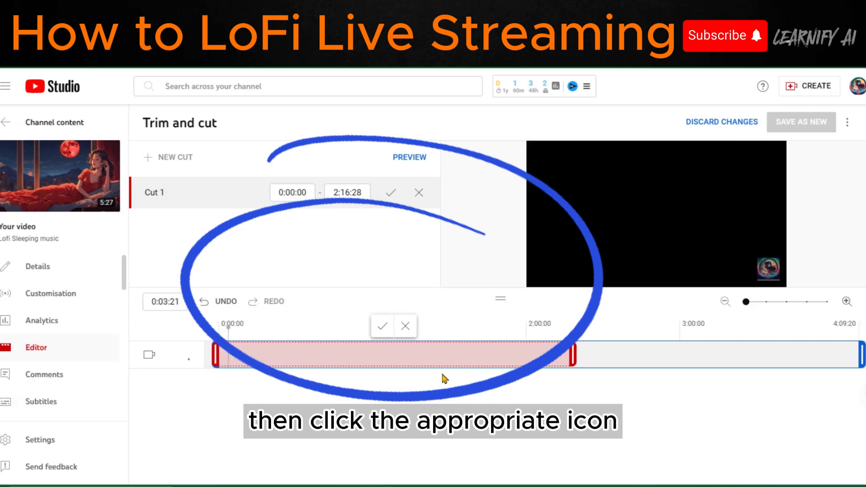
pyautogui.click(383, 327)
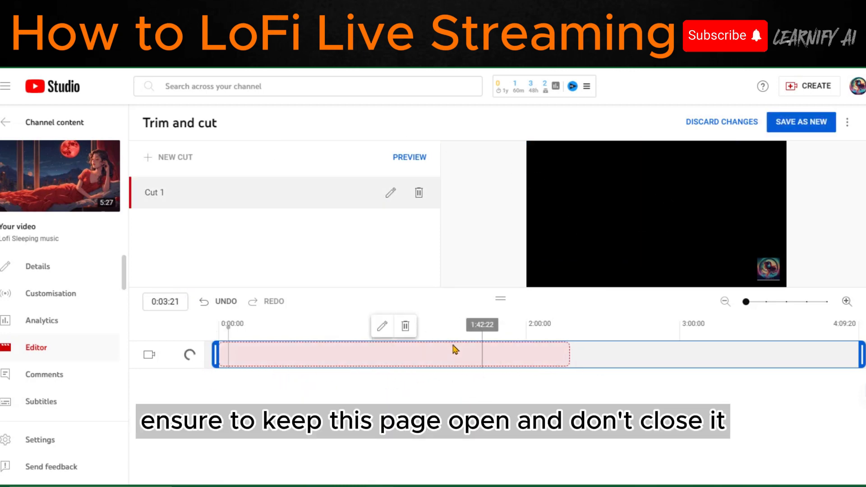
pyautogui.click(592, 355)
pyautogui.click(638, 355)
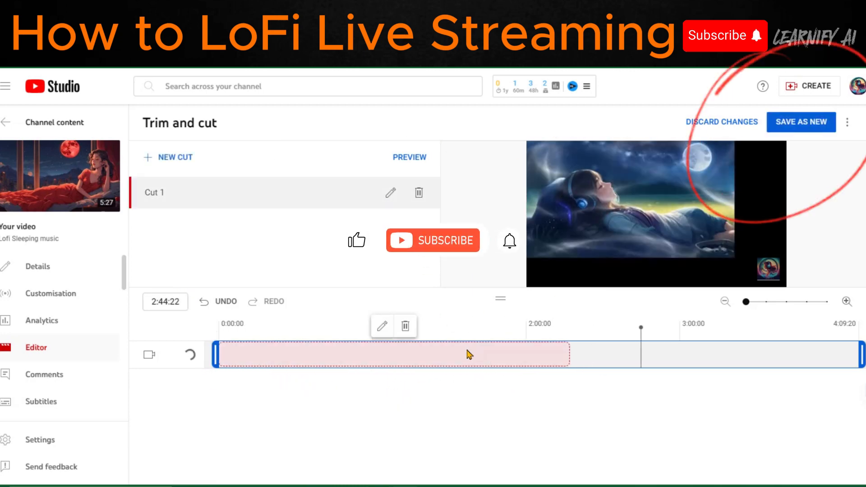
# - Save the trimmed replay as a new video and try to return to the YouTube Studio dashboard
pyautogui.click(59, 88)
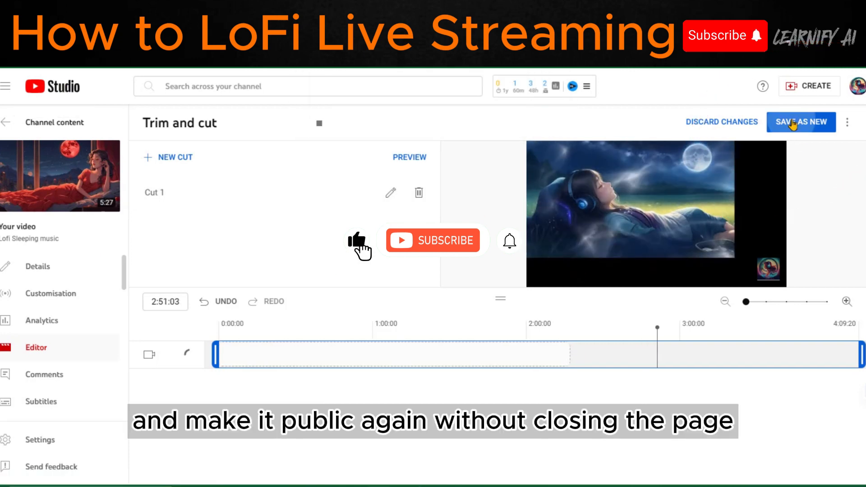
pyautogui.click(787, 122)
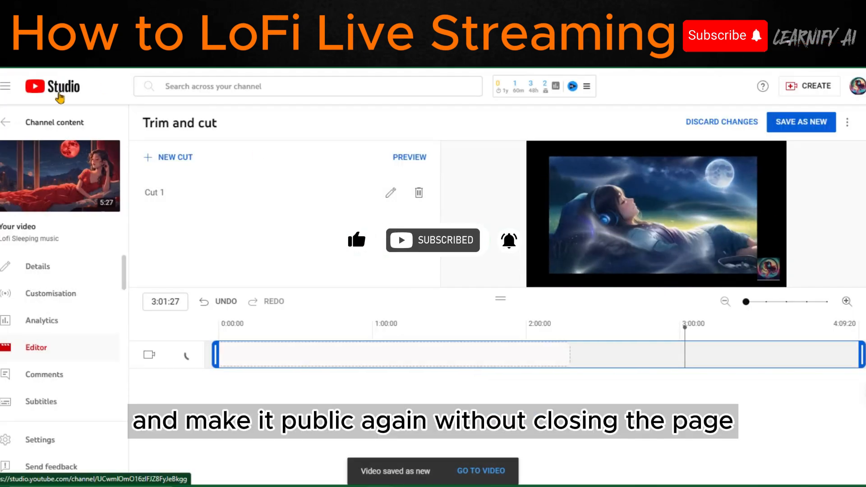
pyautogui.click(26, 86)
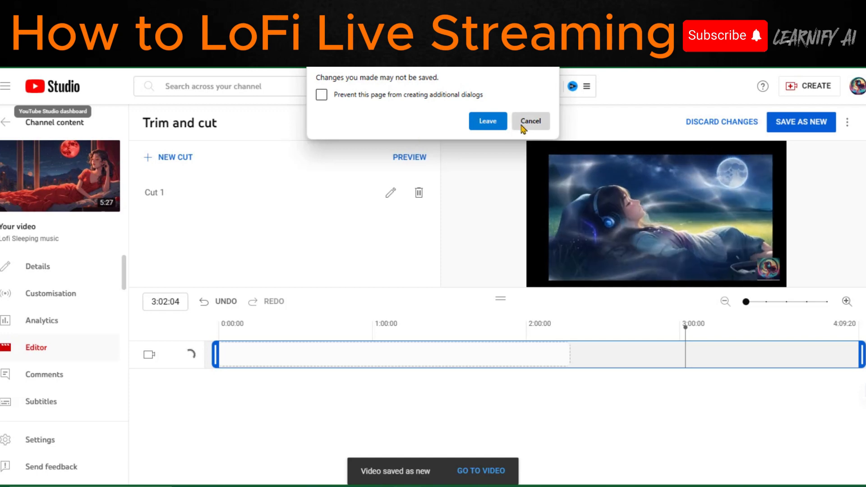